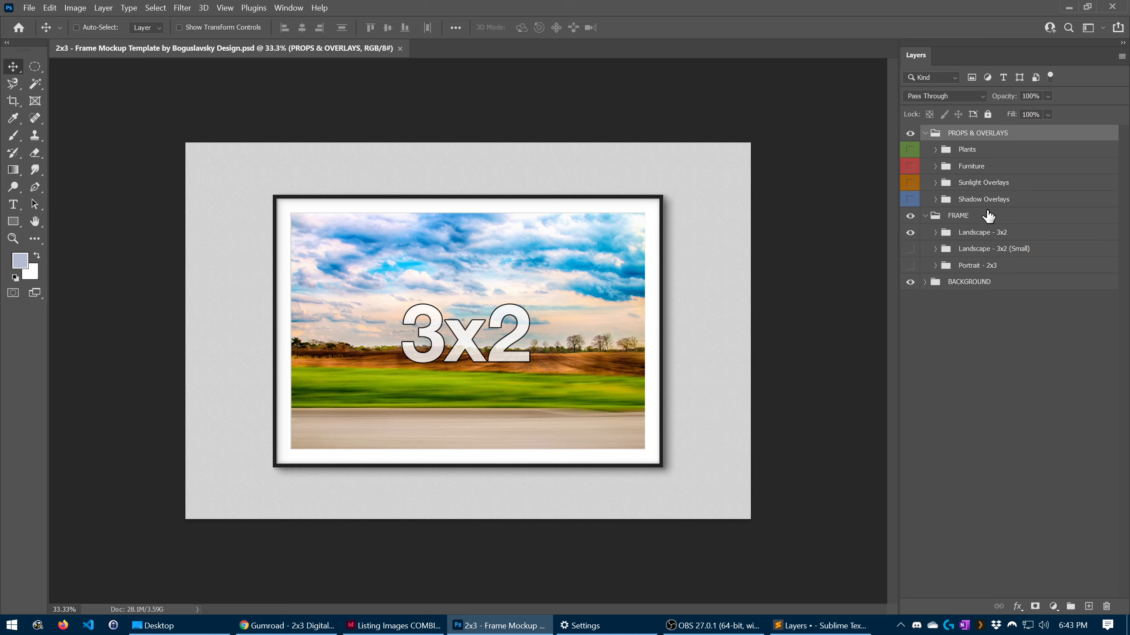
Go through the three main layer groups: PROPS & OVERLAYS, FRAME and BACKGROUND.
left_click(985, 286)
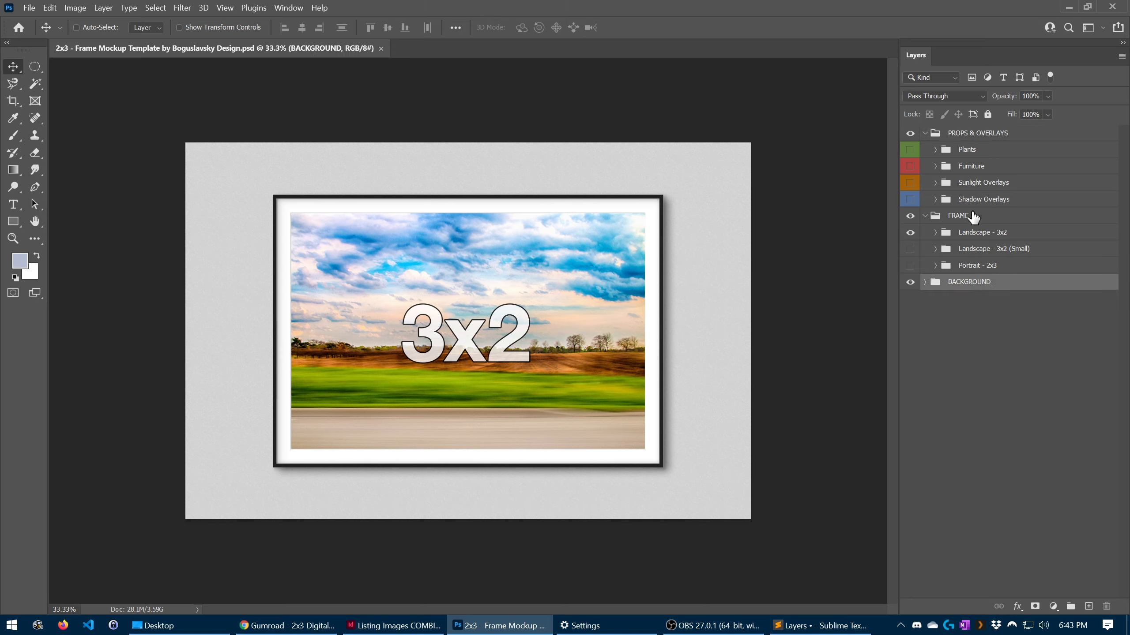
left_click(985, 136)
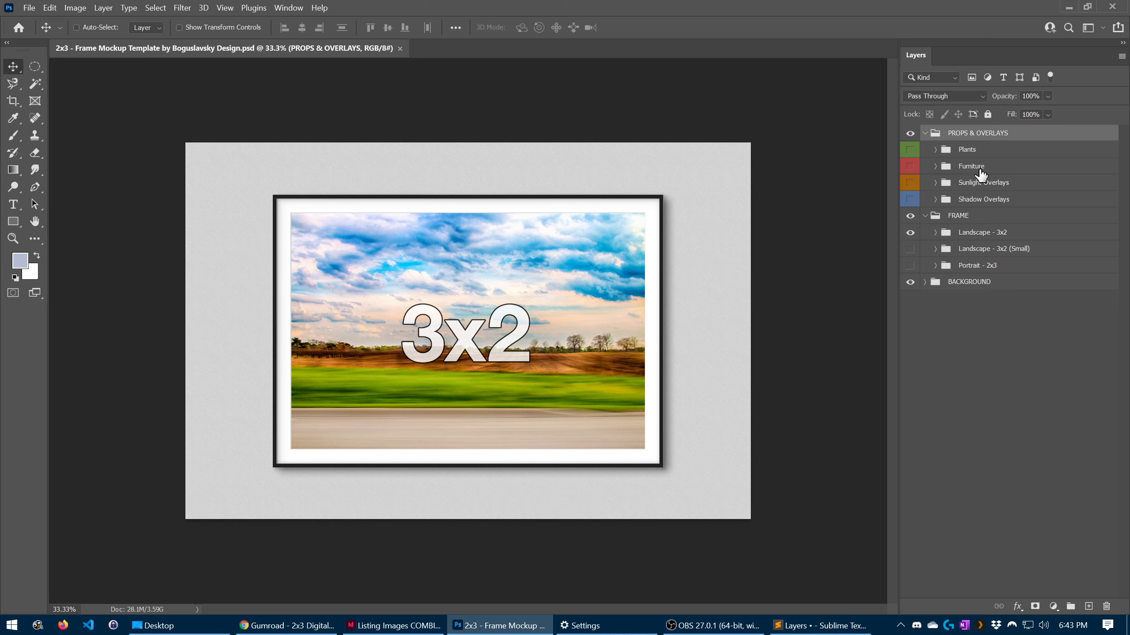
left_click(969, 220)
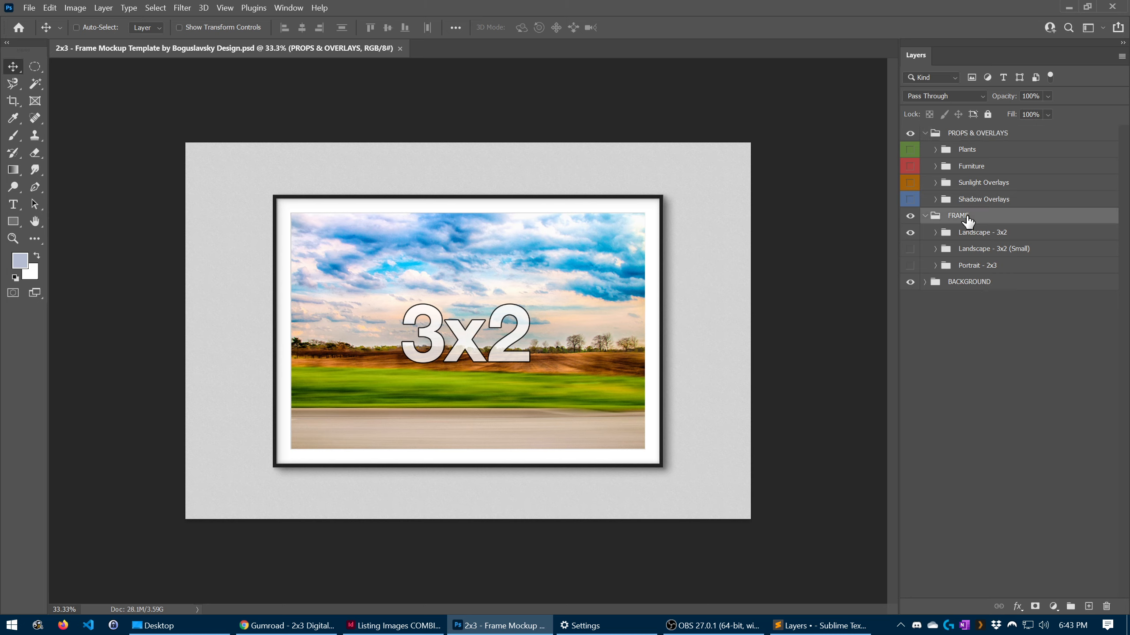
left_click(975, 290)
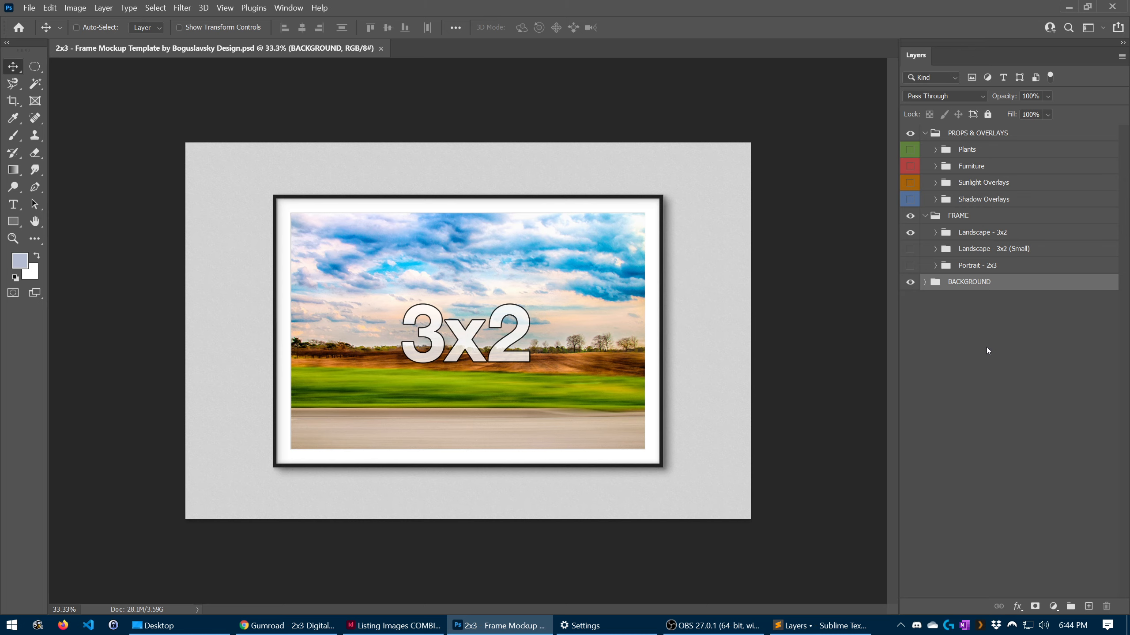
left_click(986, 133)
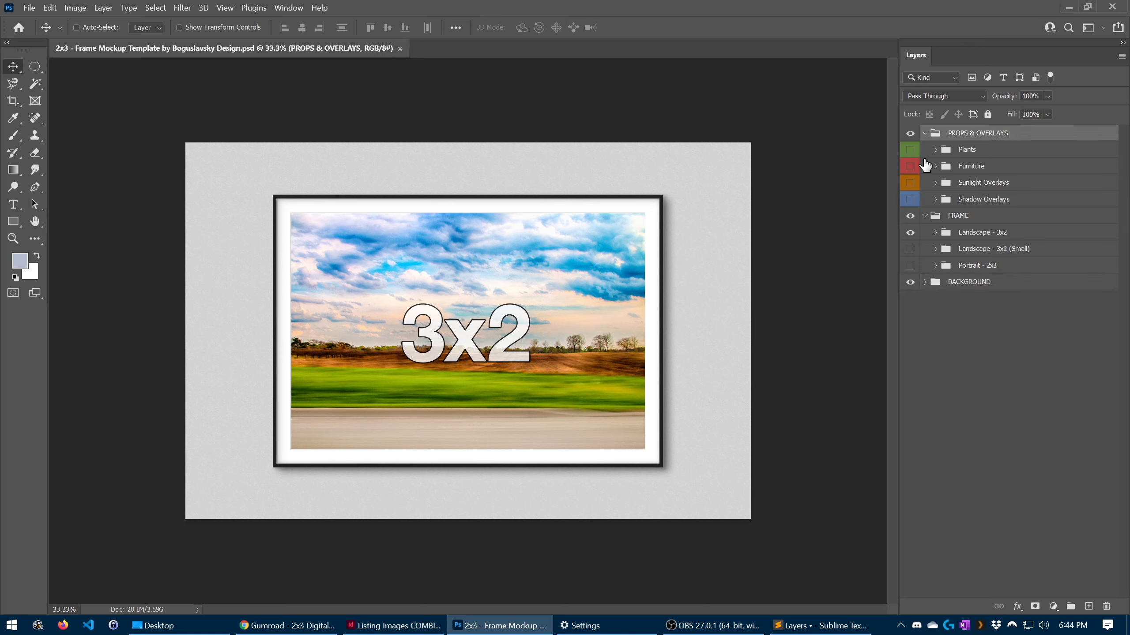
Make the Plants group visible, expand it and select its Plant Variants subgroup.
left_click(909, 151)
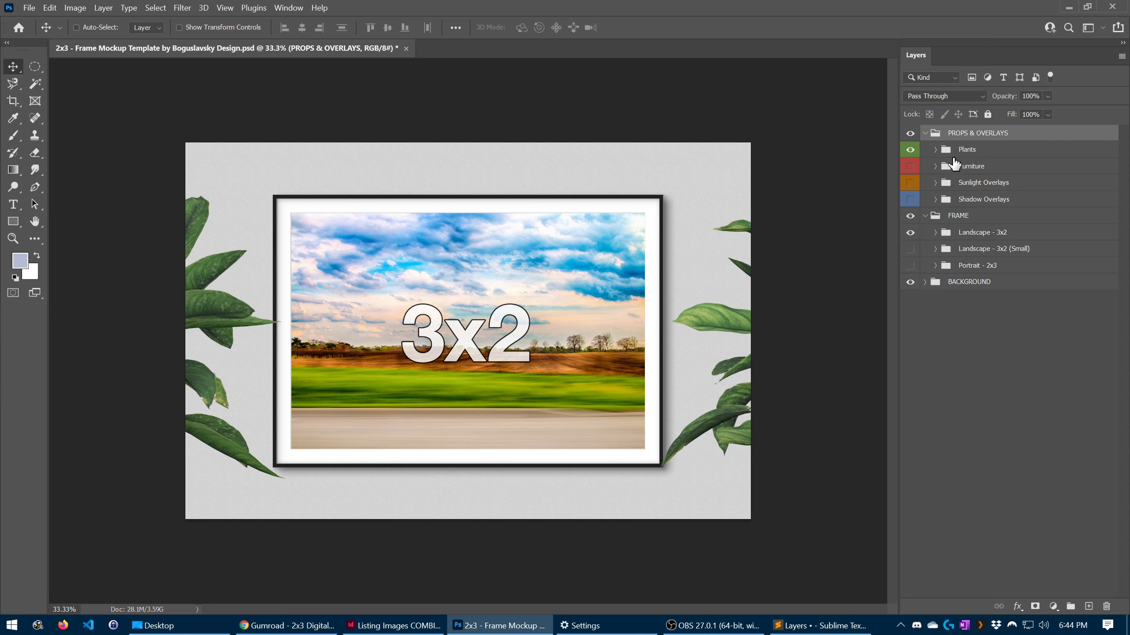
left_click(965, 152)
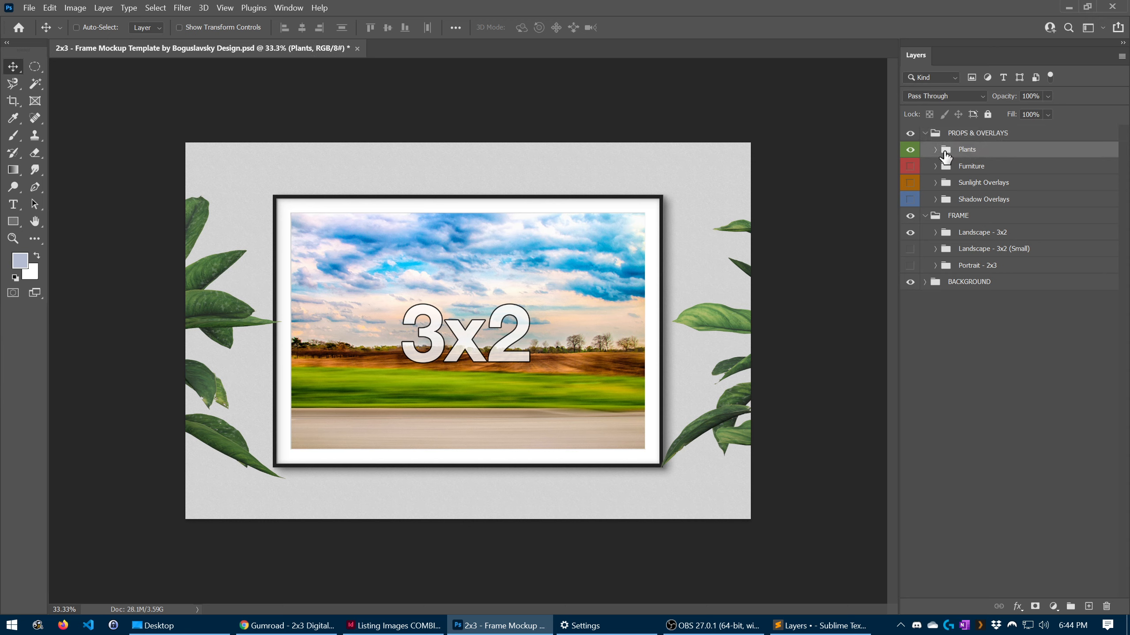
left_click(936, 149)
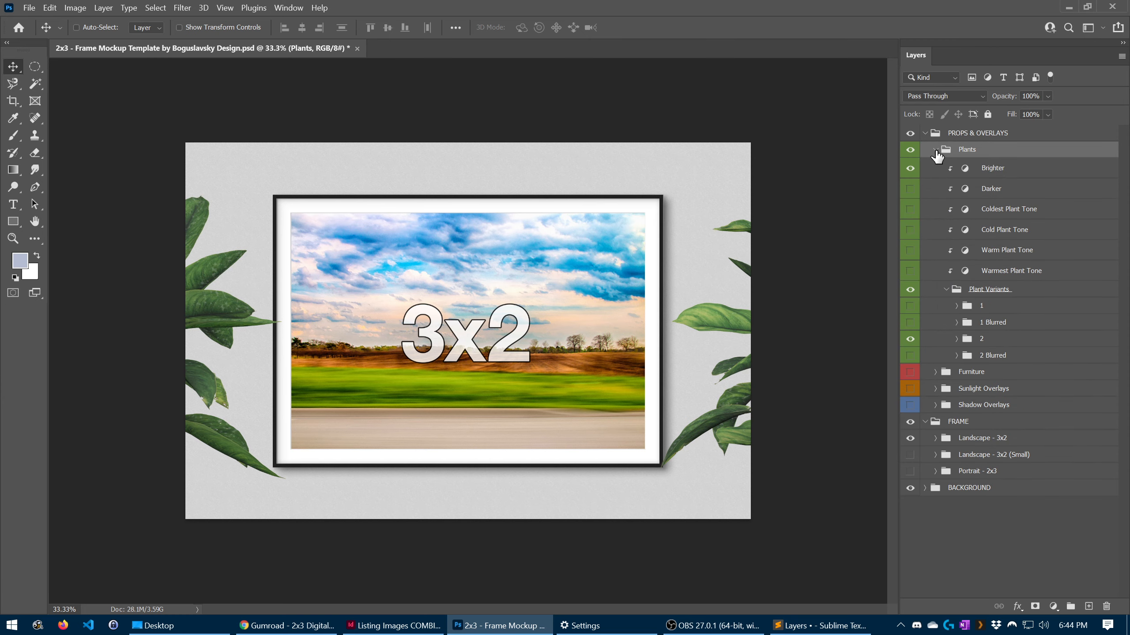
left_click(992, 293)
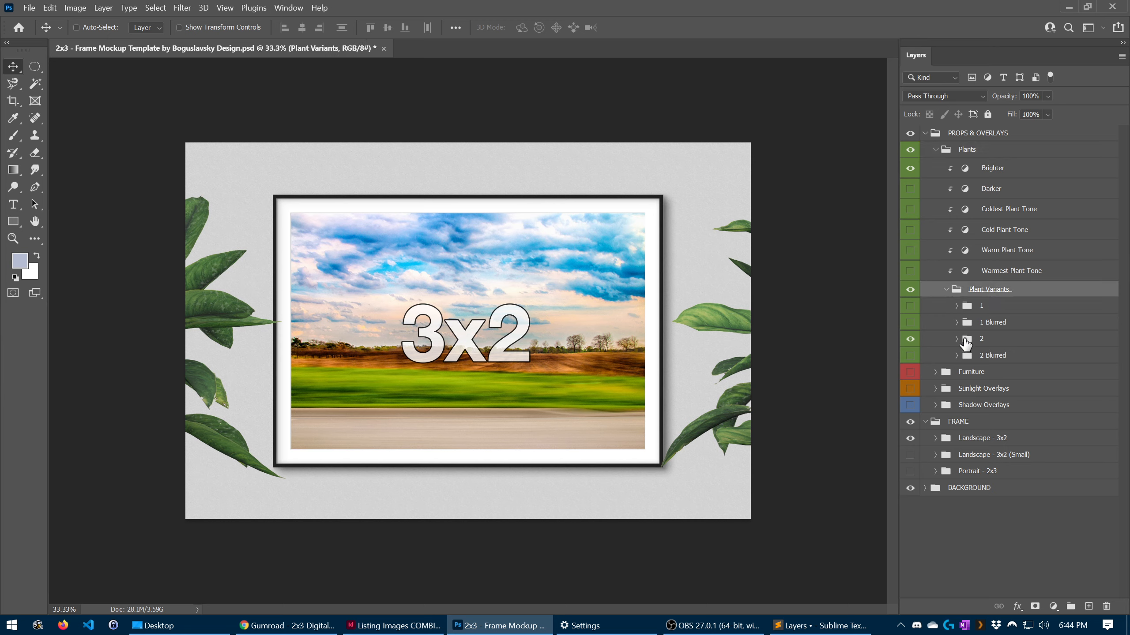
Hide plant variant 2, preview variants 1, 1 Blurred and 2 Blurred one at a time, and leave only variant 1 visible.
left_click(909, 340)
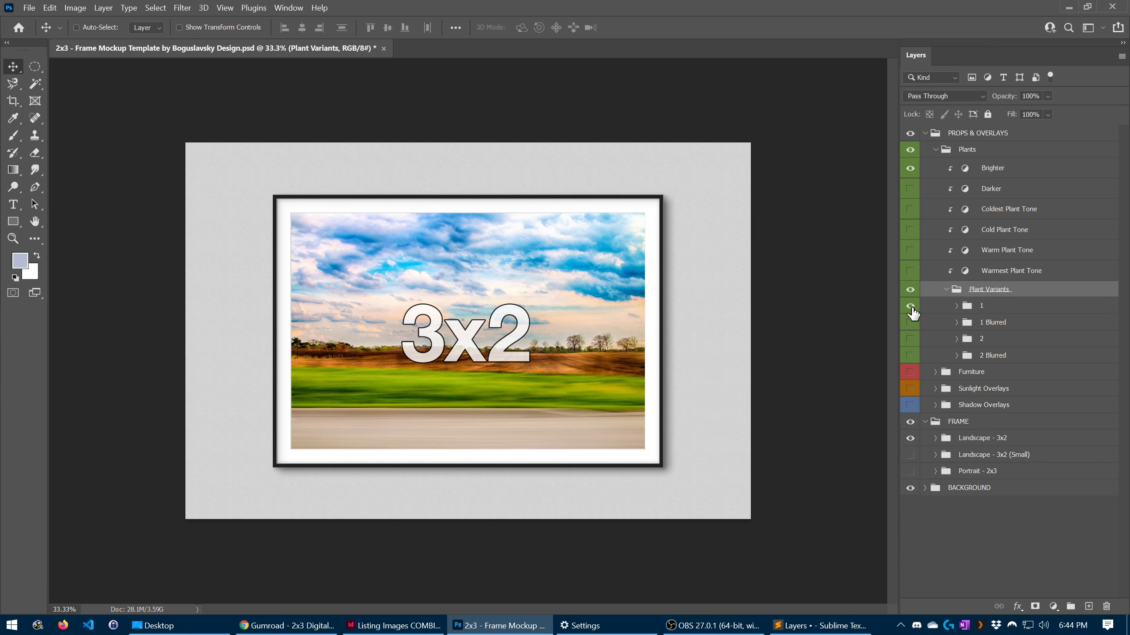
left_click(911, 307)
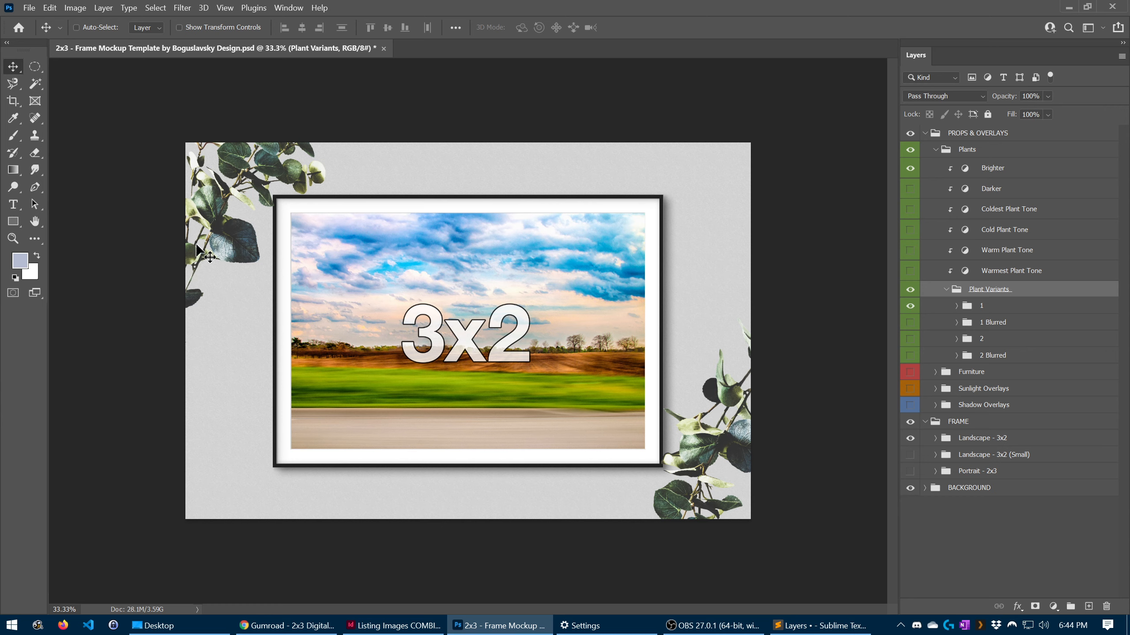
left_click(910, 307)
left_click(910, 323)
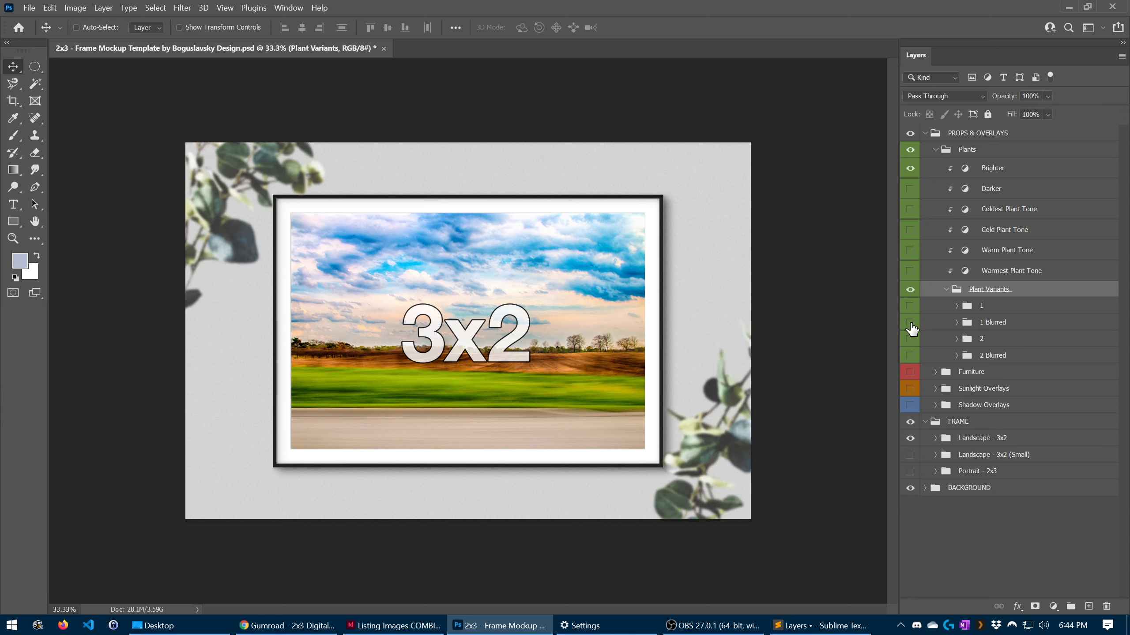
left_click(910, 323)
left_click(910, 356)
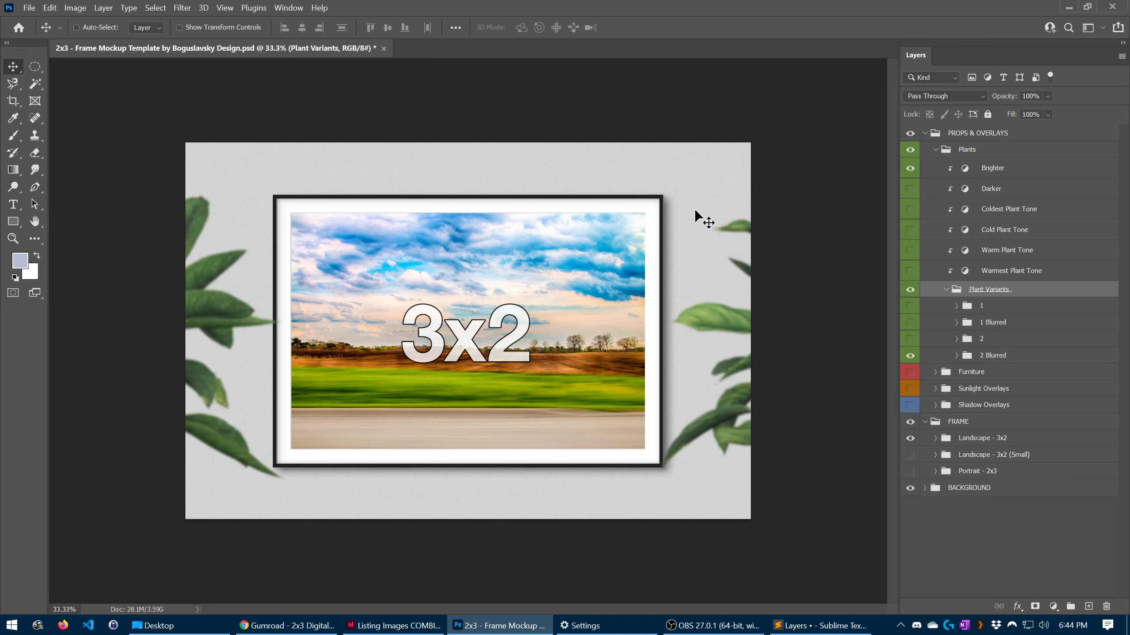
left_click(910, 356)
left_click(910, 306)
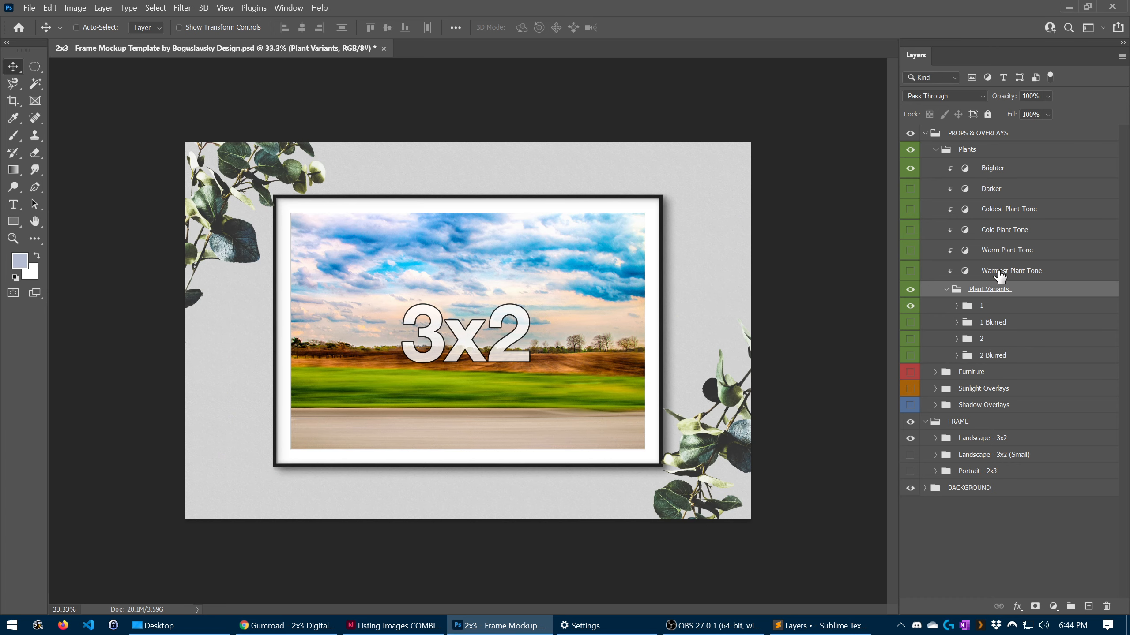
Turn off the plants' Brighter adjustment, preview the Darker adjustment and hide it again.
left_click(1001, 269)
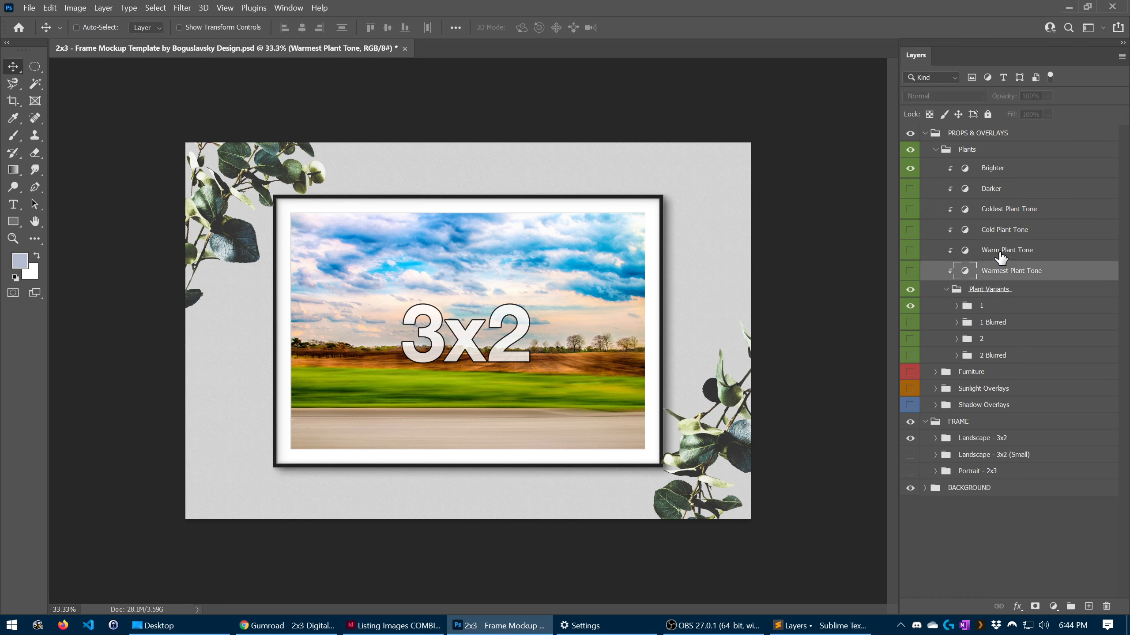
left_click(997, 173)
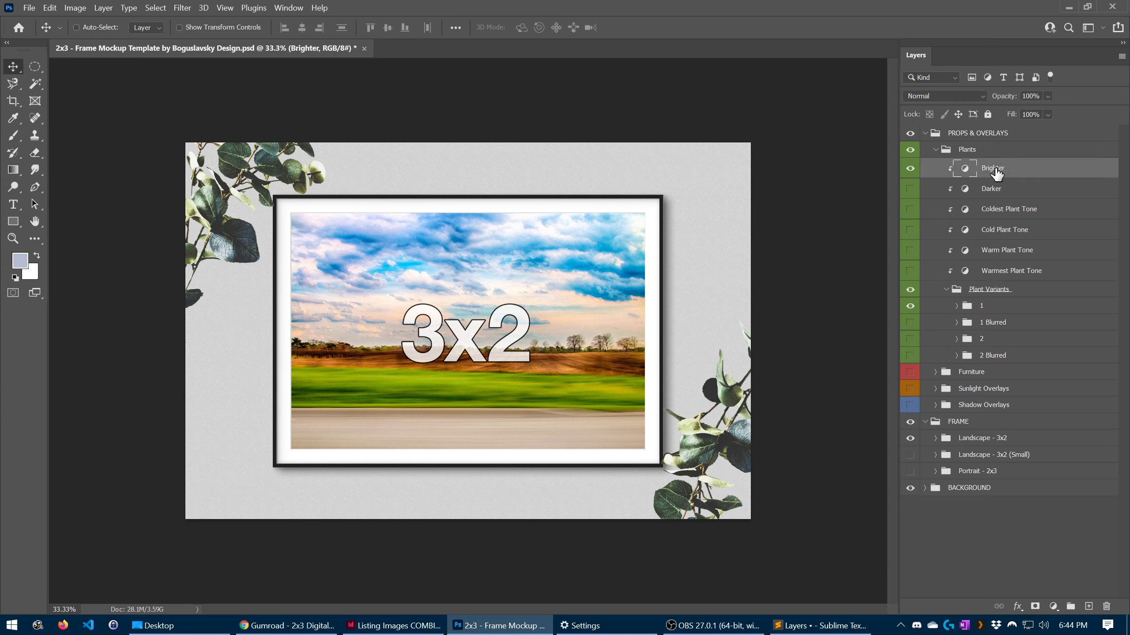
left_click(911, 169)
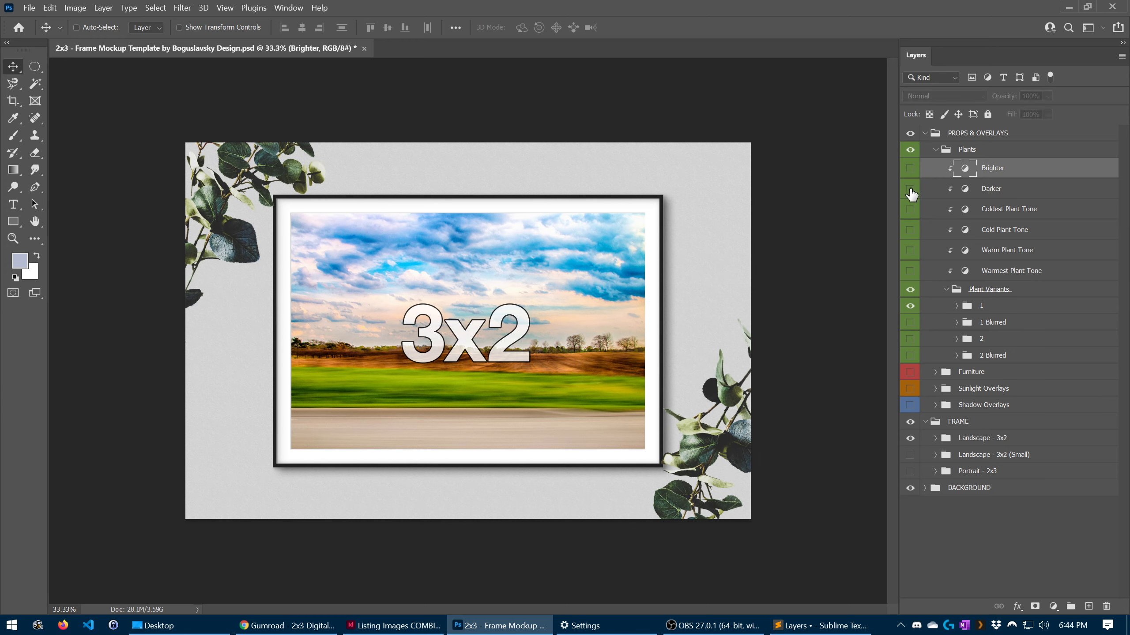
left_click(910, 190)
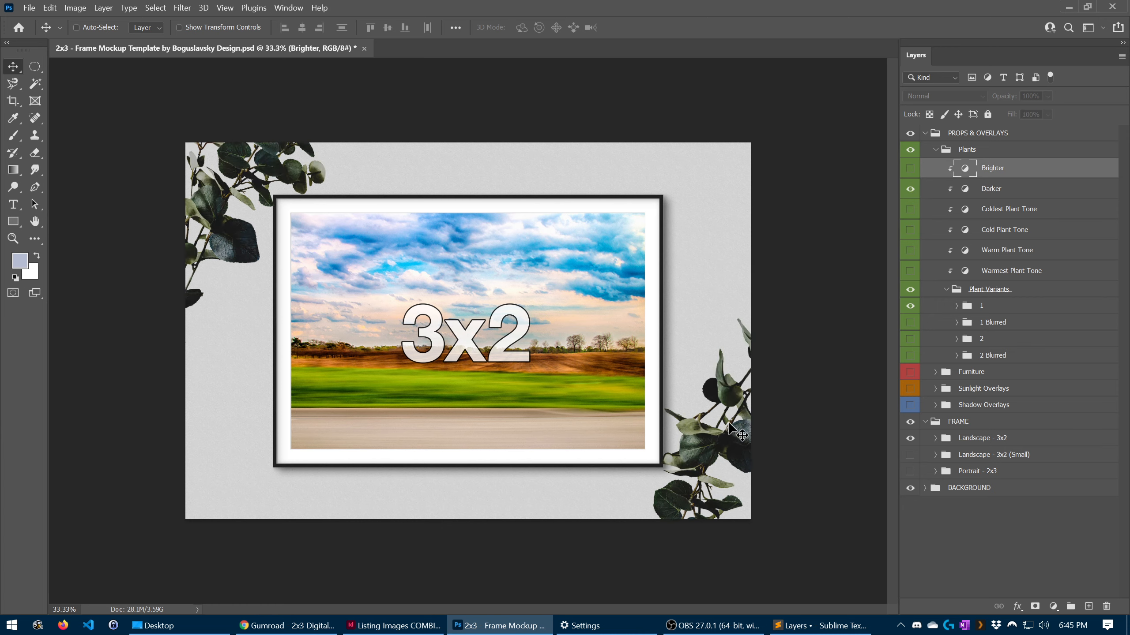
left_click(911, 189)
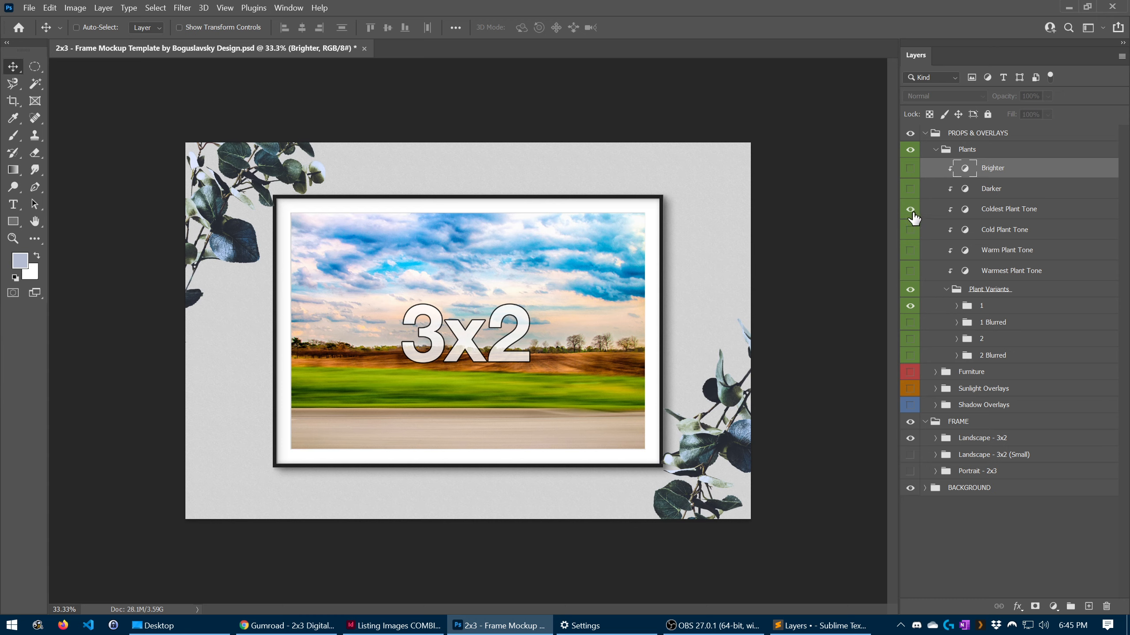
Preview the cold and warm plant tone adjustments one at a time, leaving all of them hidden.
left_click(909, 235)
left_click(910, 233)
left_click(911, 252)
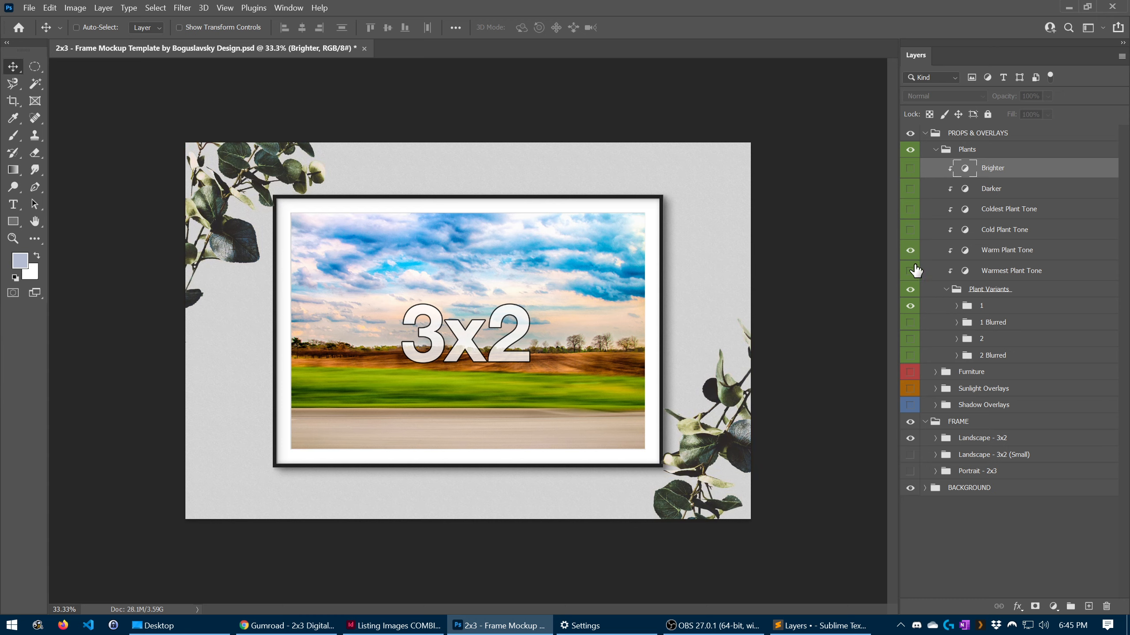
left_click(910, 250)
left_click(909, 235)
left_click(910, 235)
Collapse the Plants group and hide it.
left_click(935, 150)
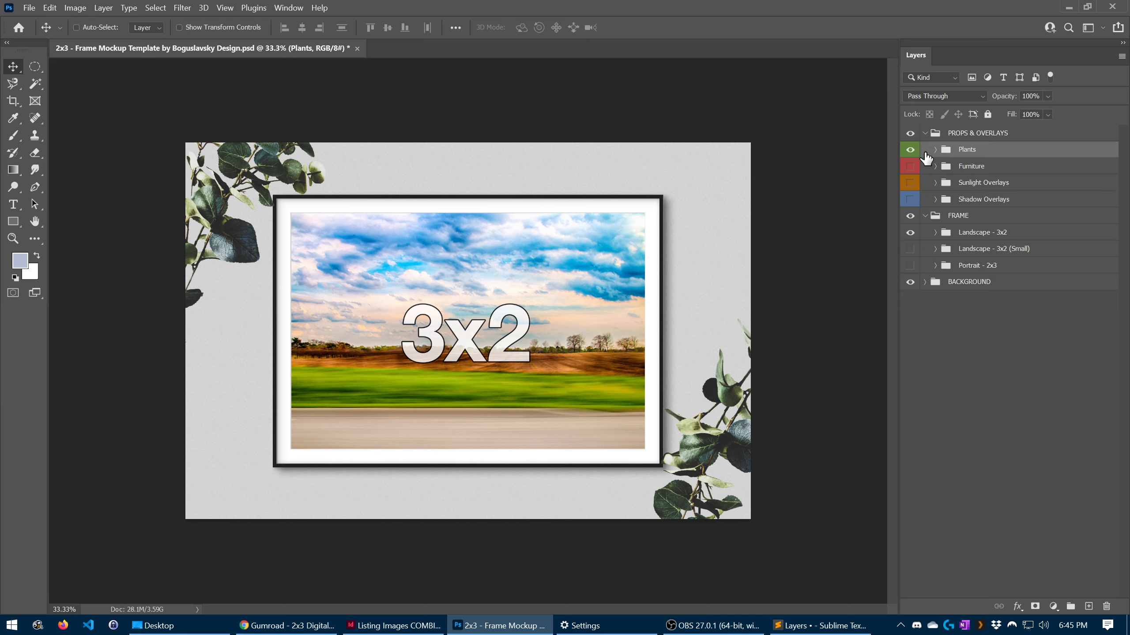
left_click(909, 150)
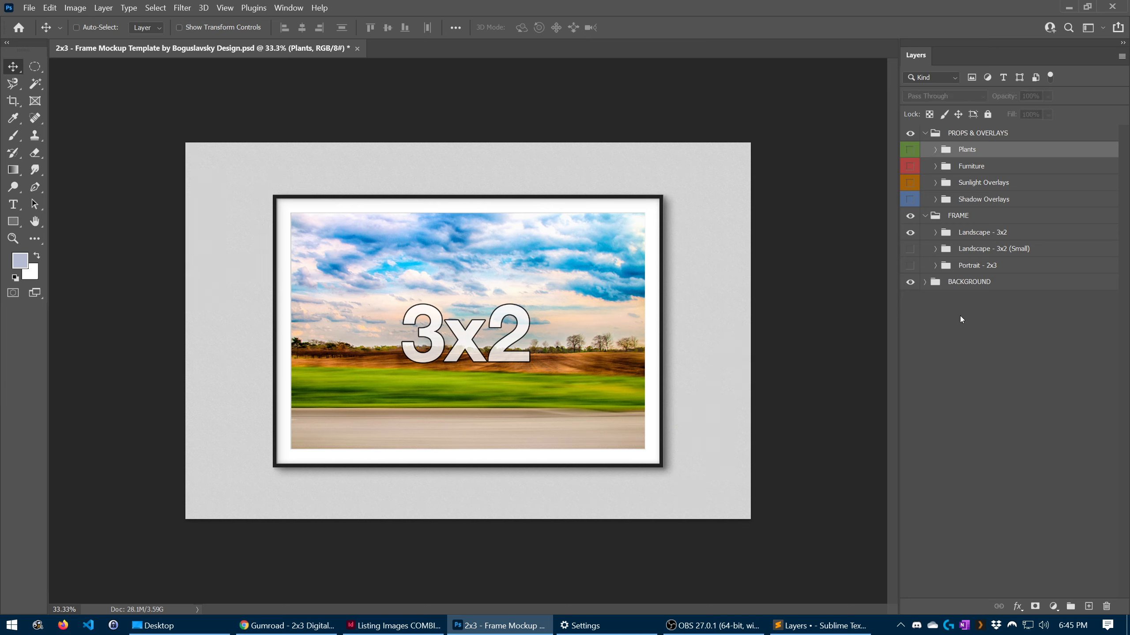
Hide and restore the FRAME group, and do the same with the BACKGROUND group, to check what each contributes.
left_click(974, 218)
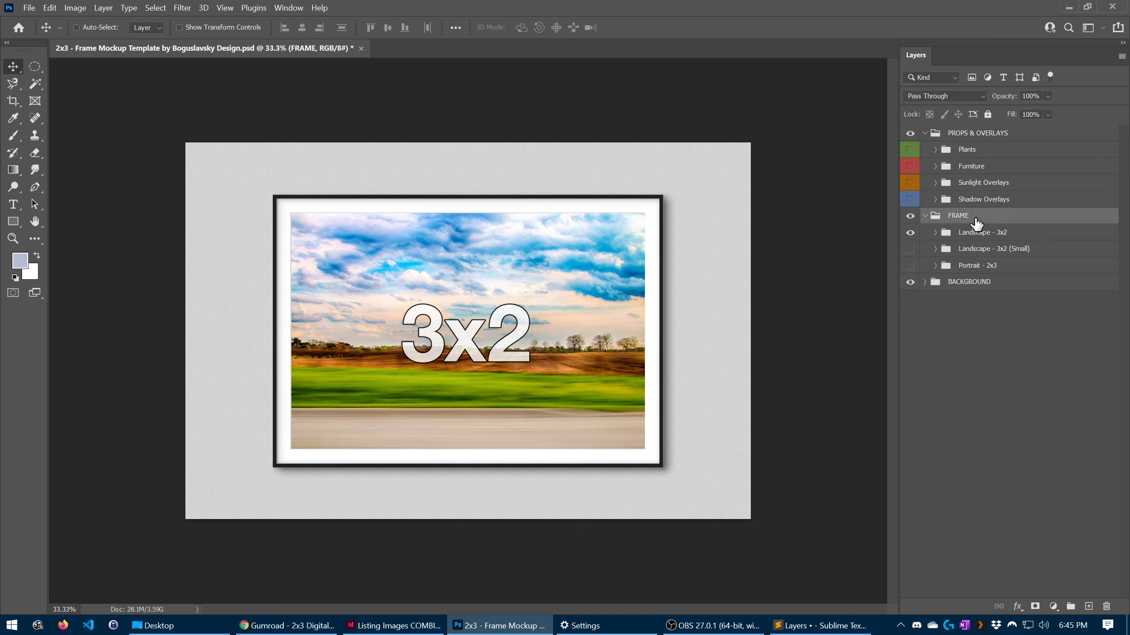
left_click(910, 216)
left_click(910, 217)
left_click(909, 283)
left_click(910, 283)
Preview the Landscape - 3x2 (Small) and Portrait - 2x3 frames one at a time, and return to the Landscape - 3x2 frame.
left_click(975, 234)
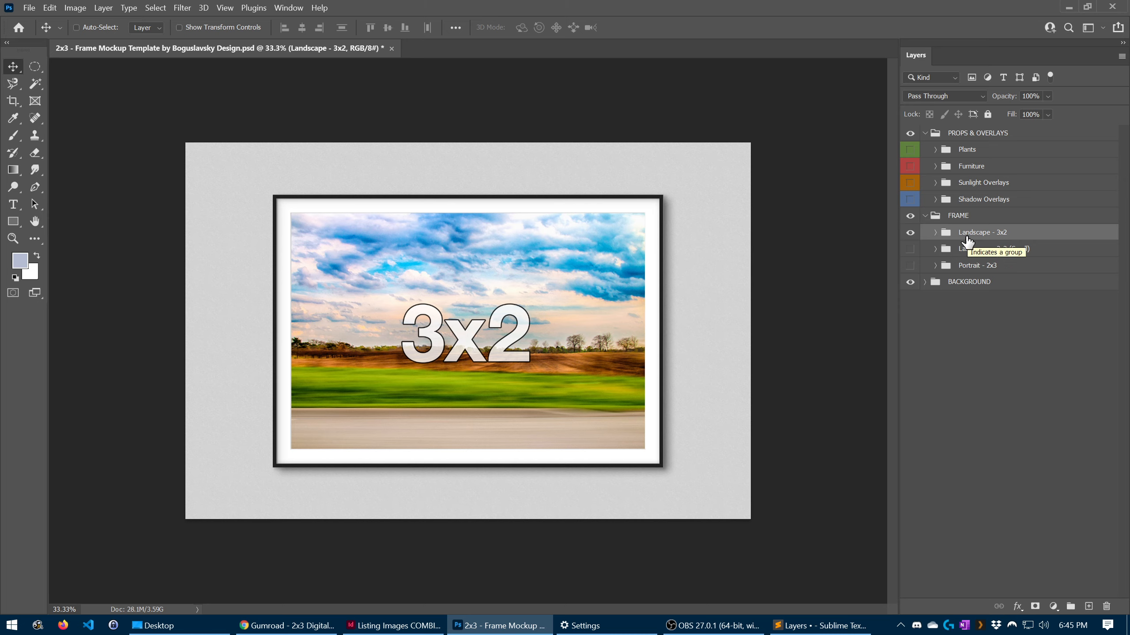
left_click(909, 232)
left_click(909, 249)
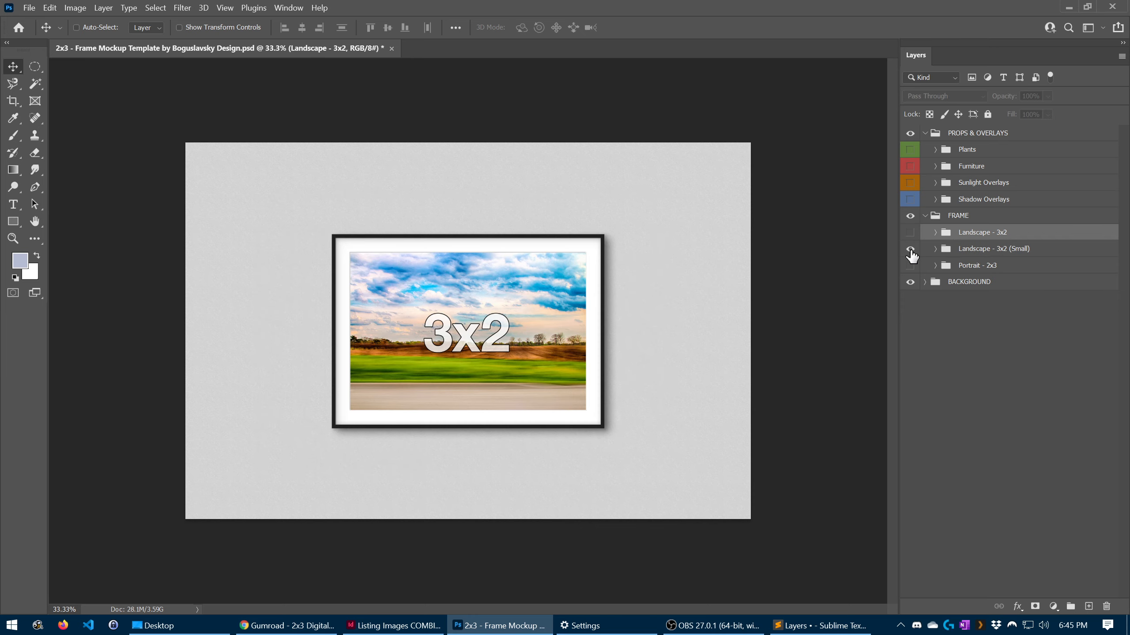
left_click(1013, 251)
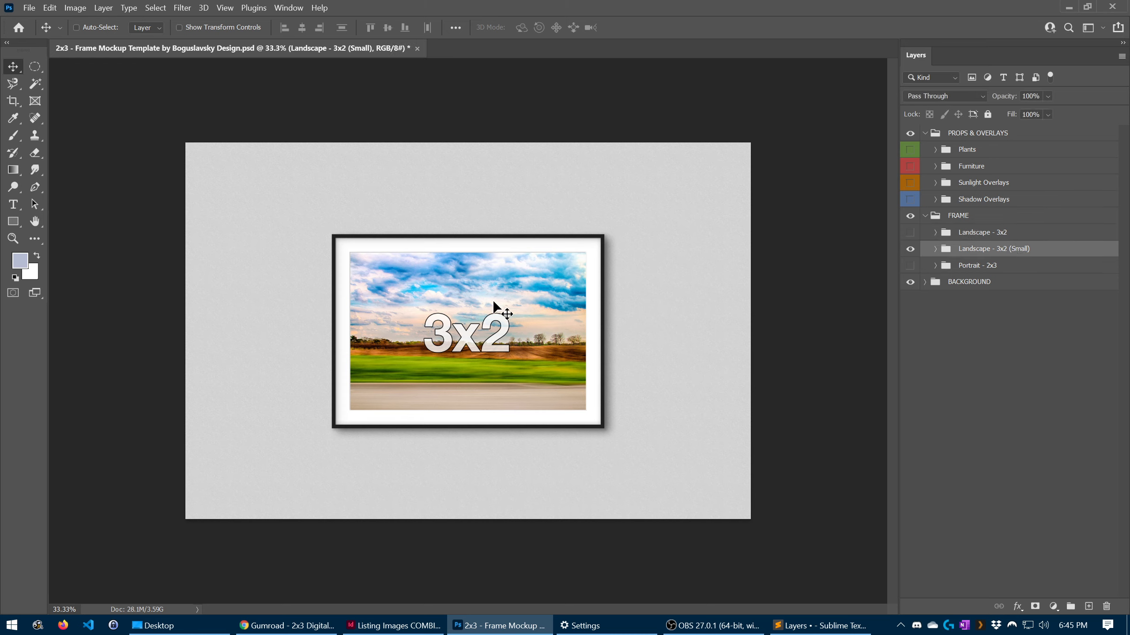
left_click(909, 249)
left_click(909, 266)
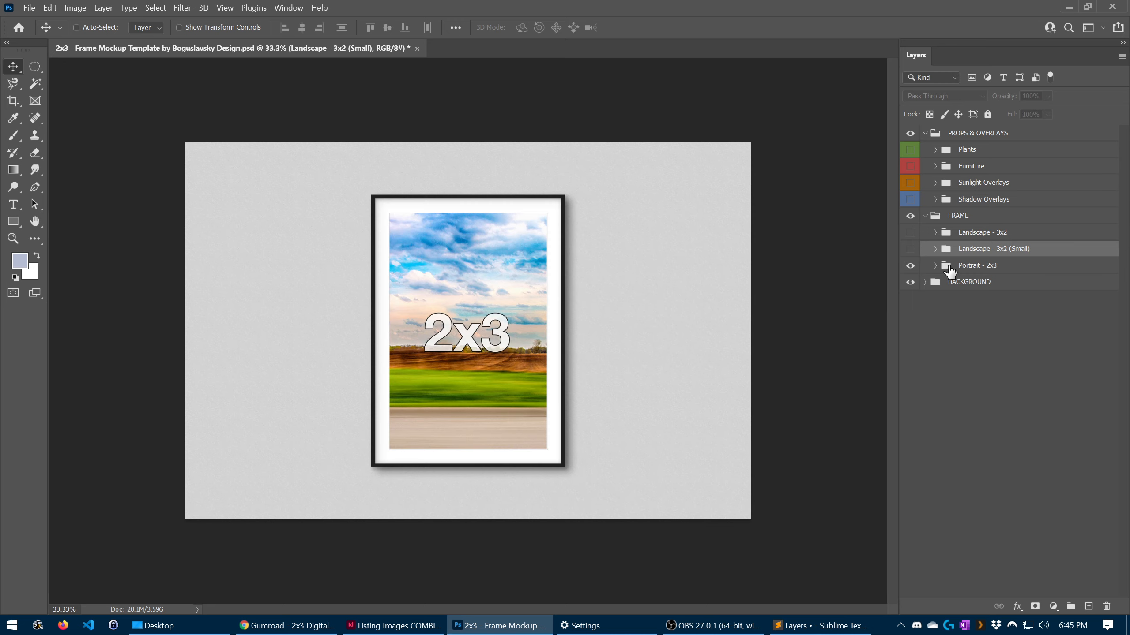
left_click(909, 265)
left_click(911, 232)
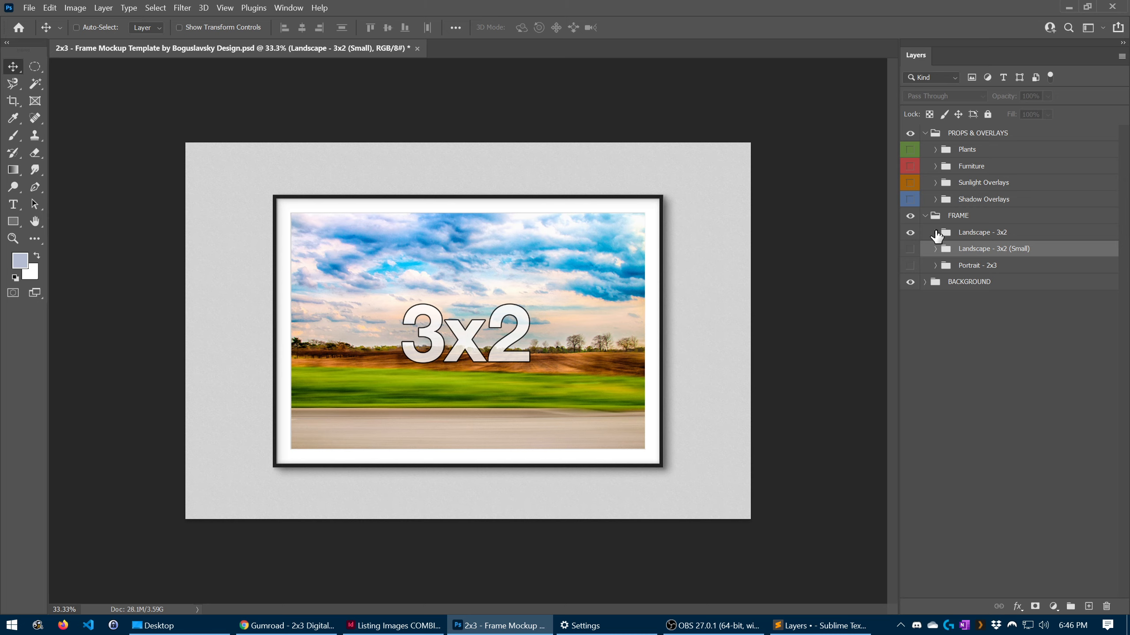
Expand the Landscape - 3x2 group and go through its NO MATTE, LARGE MATTE (150px) and SMALL MATTE (100px) groups.
left_click(936, 233)
left_click(970, 235)
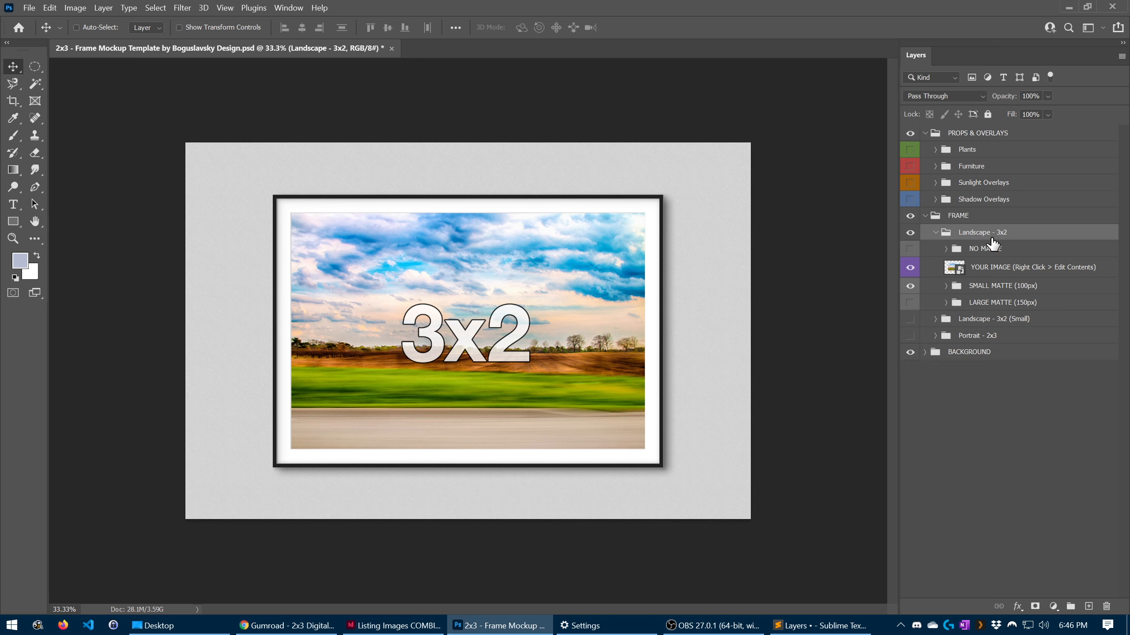
left_click(992, 251)
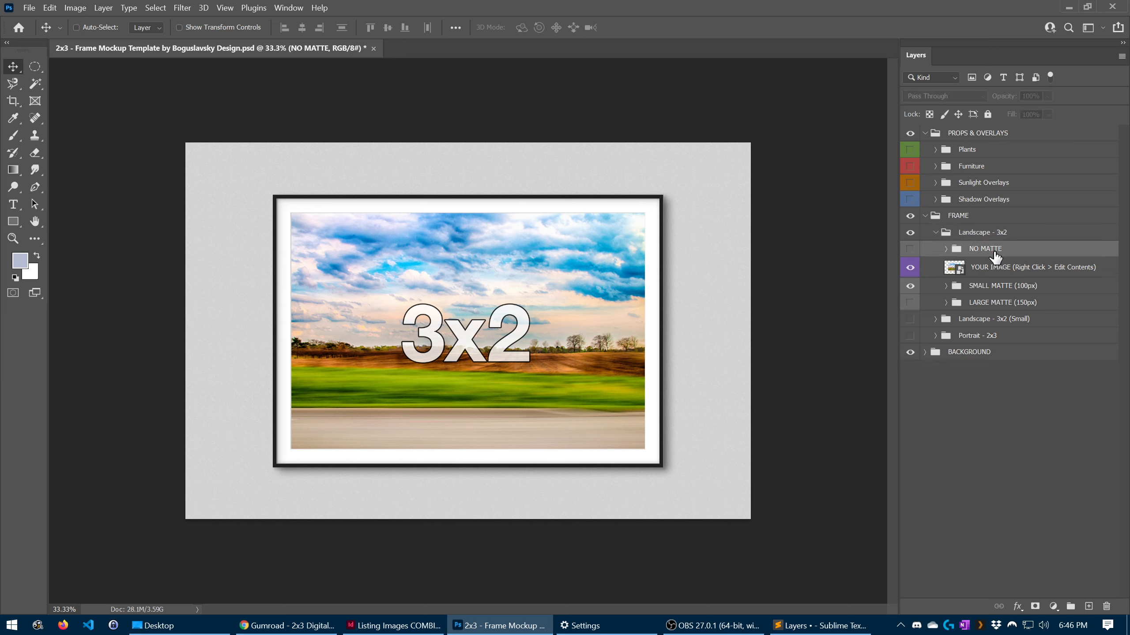
left_click(995, 303)
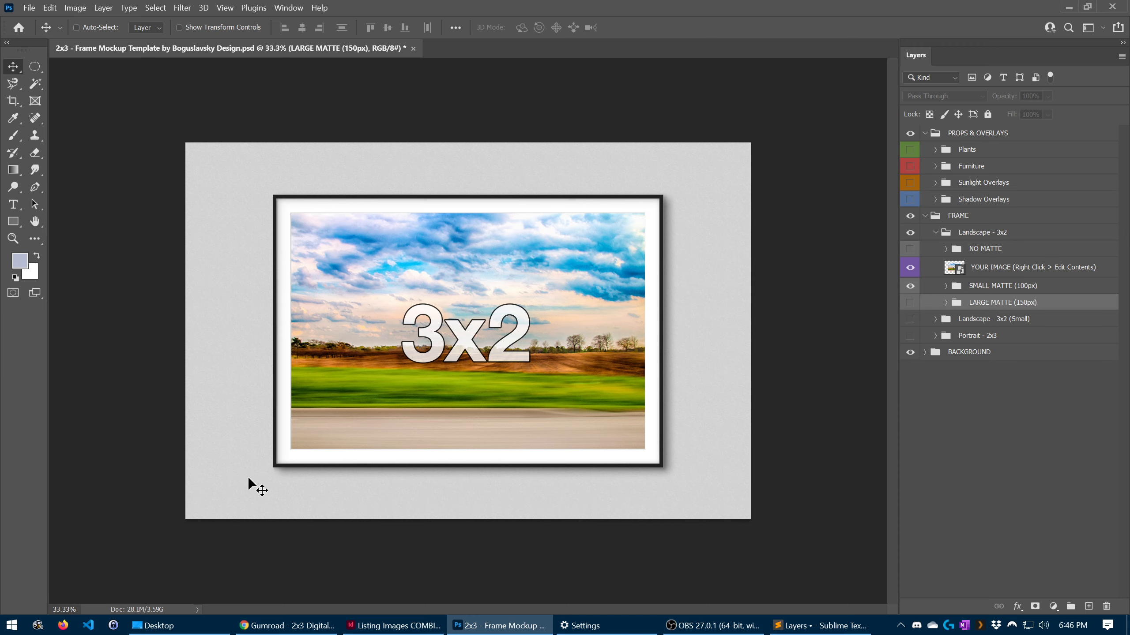
left_click(1011, 288)
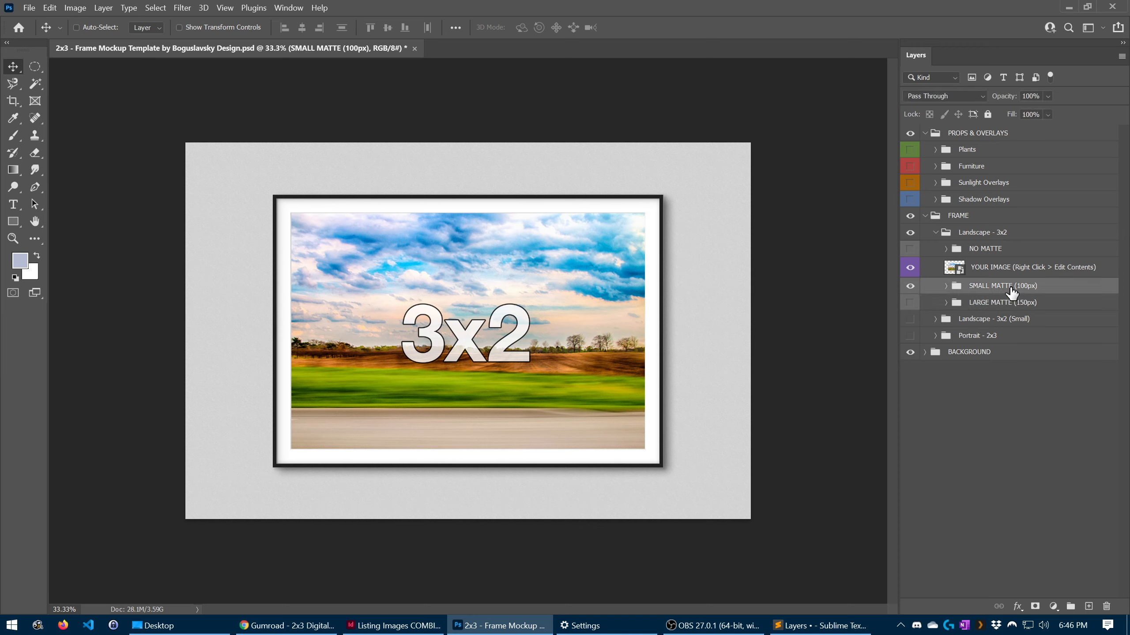
Hide SMALL MATTE (100px), preview LARGE MATTE (150px) in its place, and switch the landscape frame to NO MATTE.
left_click(909, 285)
left_click(910, 303)
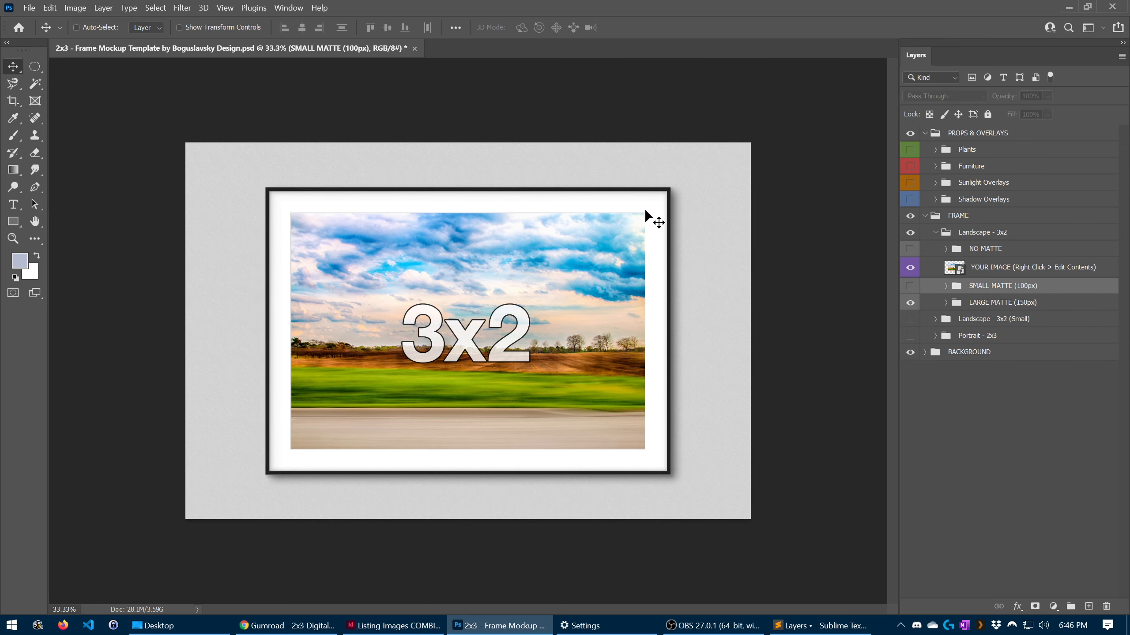
left_click(909, 302)
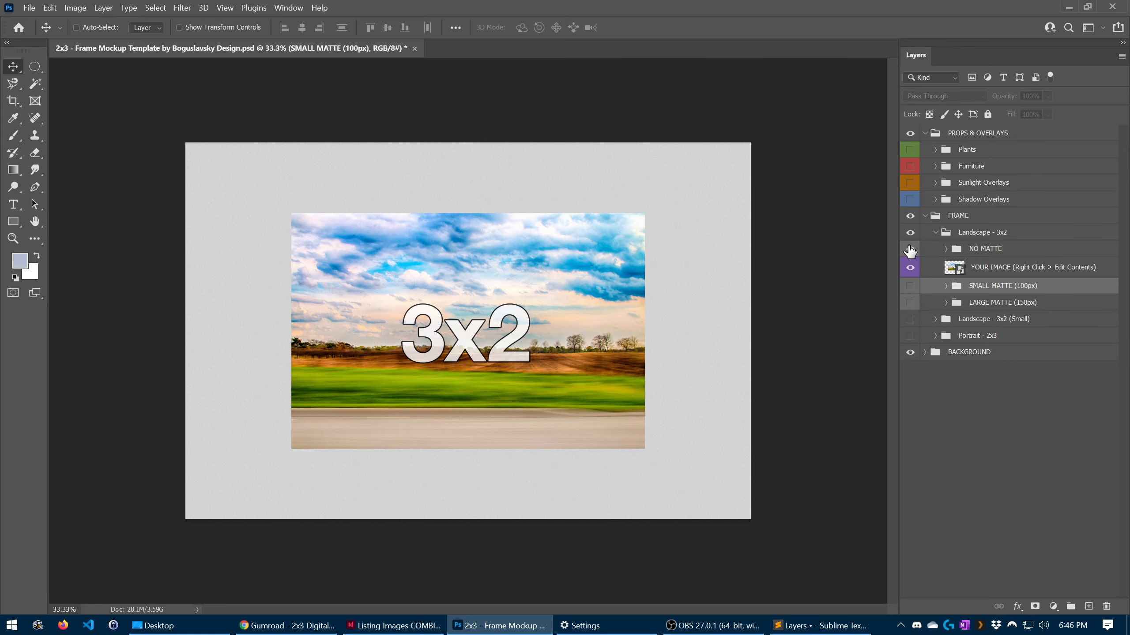
left_click(910, 249)
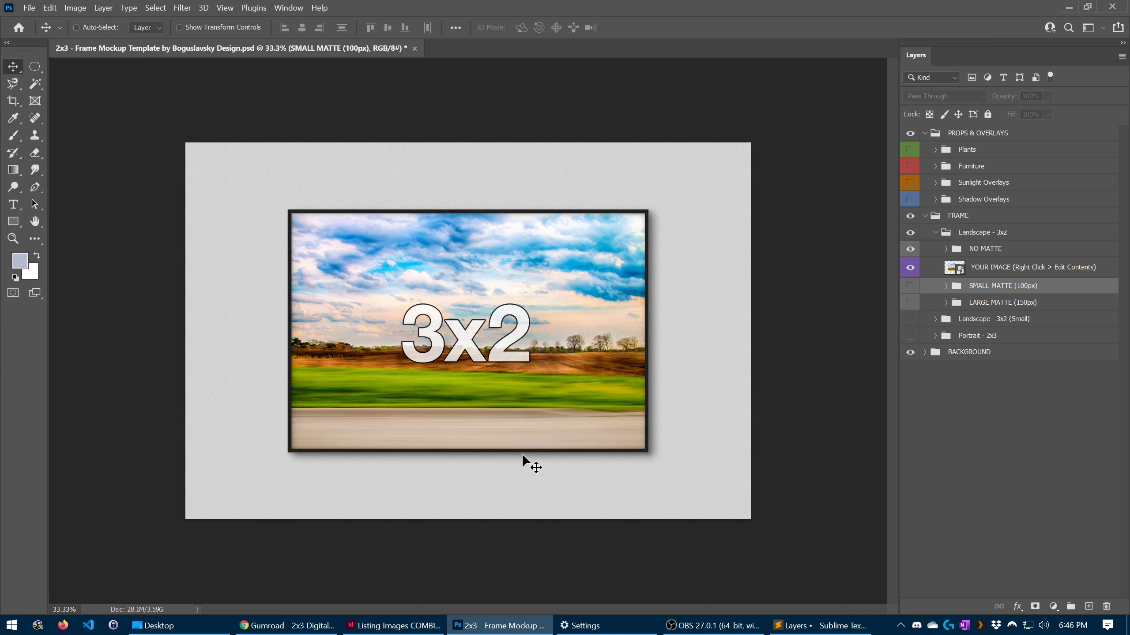
Switch the landscape frame from NO MATTE to SMALL MATTE (100px) and go through that group's Thin Frame and Thick Frame groups.
left_click(910, 249)
left_click(910, 285)
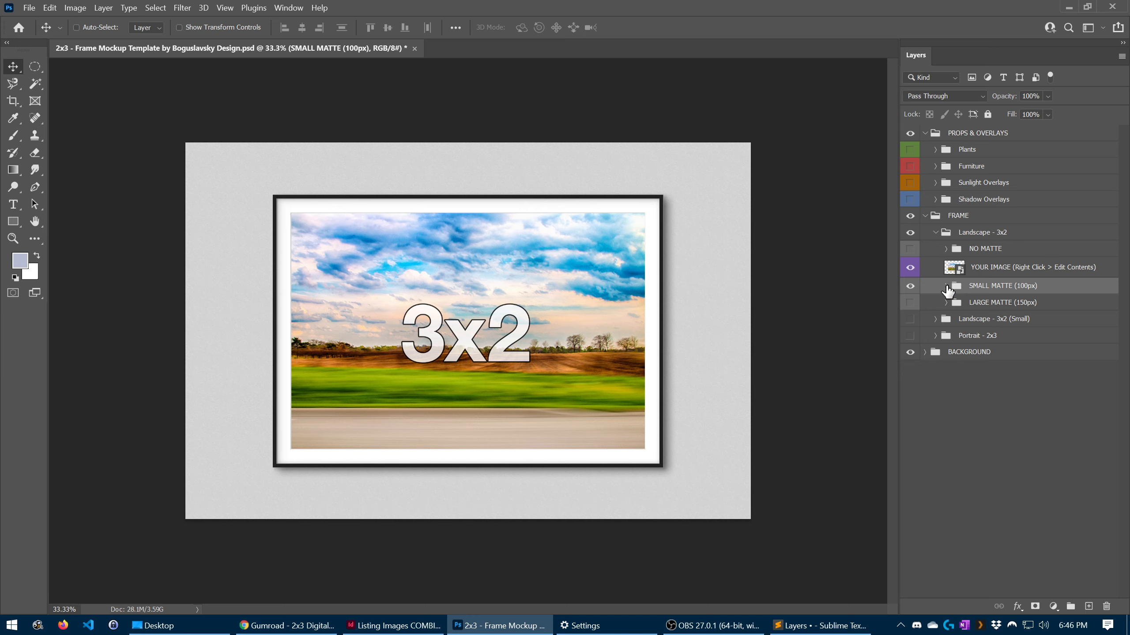
left_click(946, 286)
left_click(1000, 339)
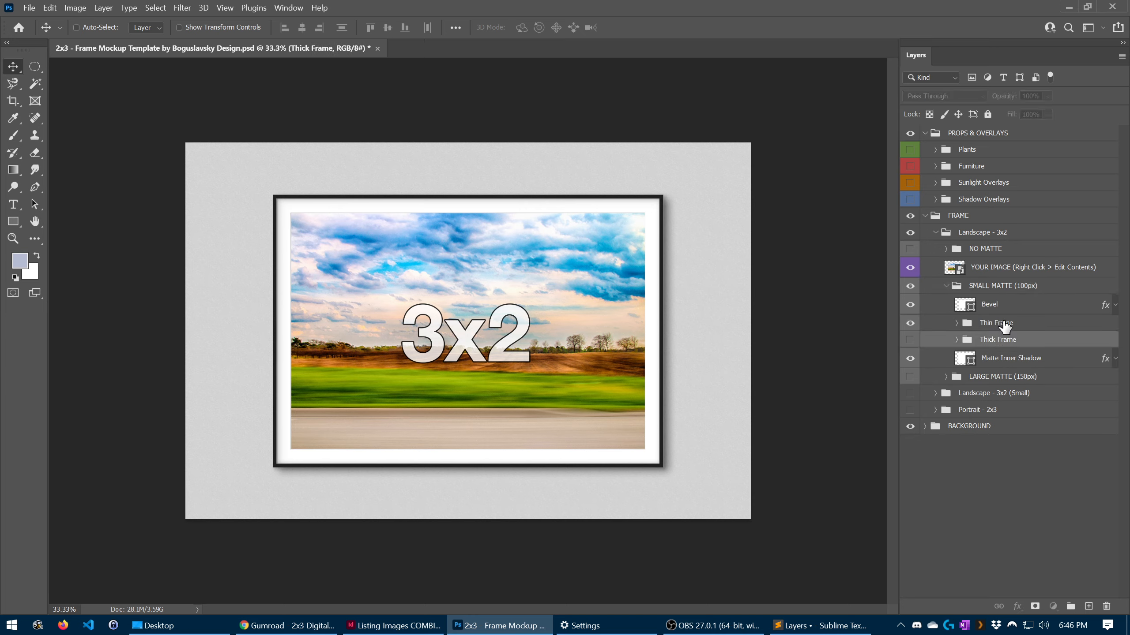
left_click(1004, 326)
left_click(1008, 343)
Preview the Thick Frame in place of the Thin Frame on the small matte, and return to the Thin Frame.
left_click(909, 323)
left_click(910, 341)
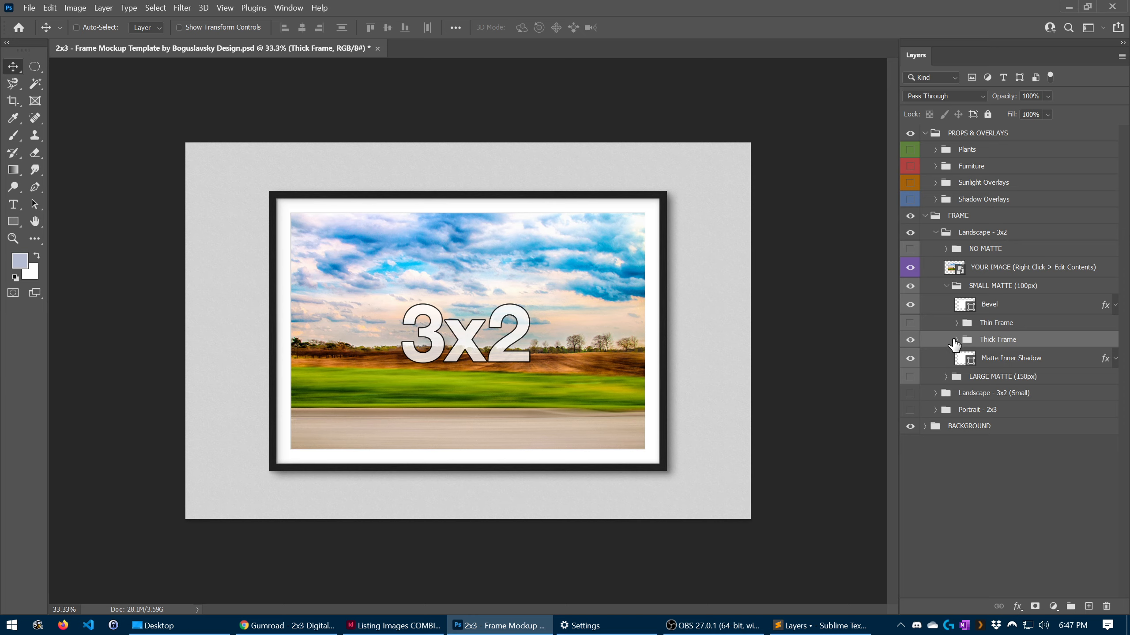
left_click(910, 340)
left_click(910, 323)
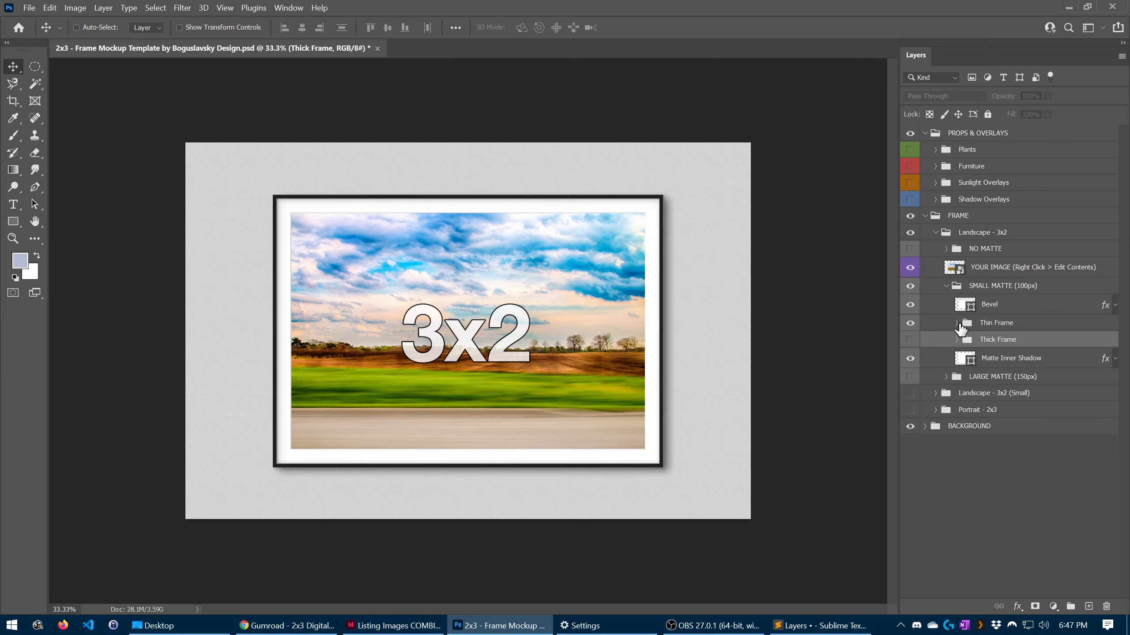
Expand the Thin Frame group to its style layers and examine the black frame's corner and drop shadow up close.
left_click(956, 323)
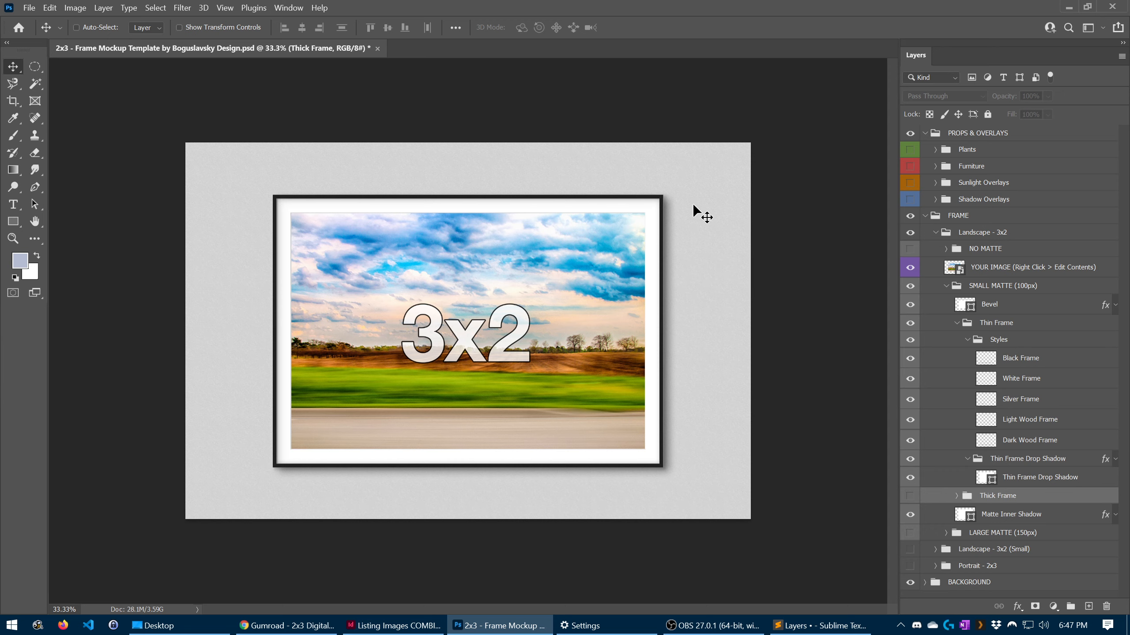
key("z")
left_click_drag(662, 201, 712, 201)
left_click_drag(599, 307, 578, 307)
left_click_drag(628, 333, 611, 329)
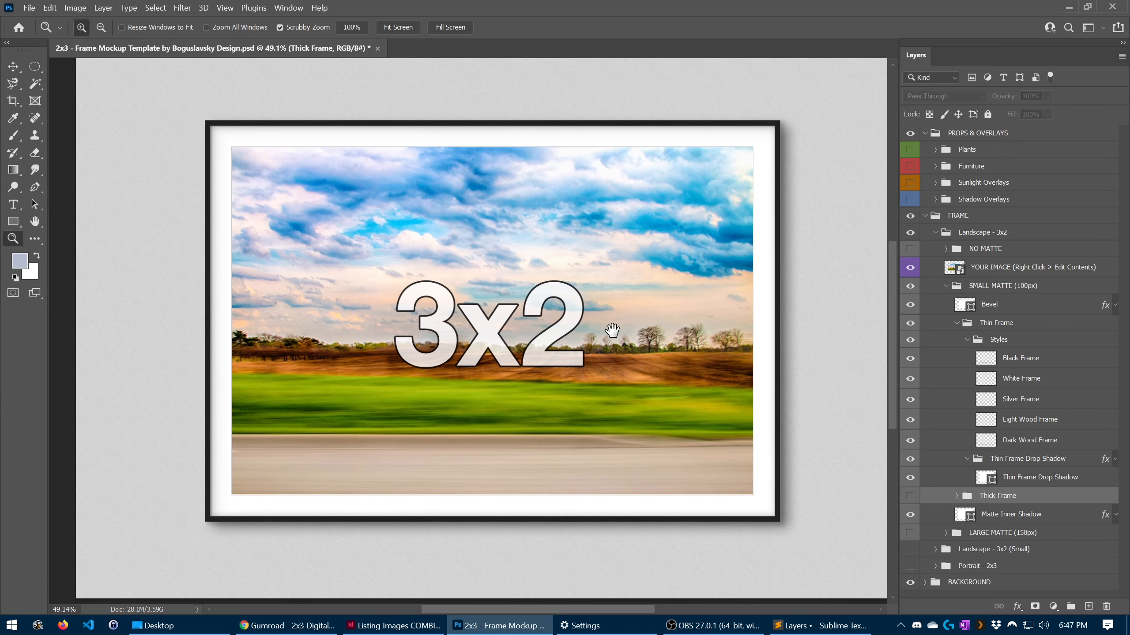
left_click_drag(775, 513, 809, 399)
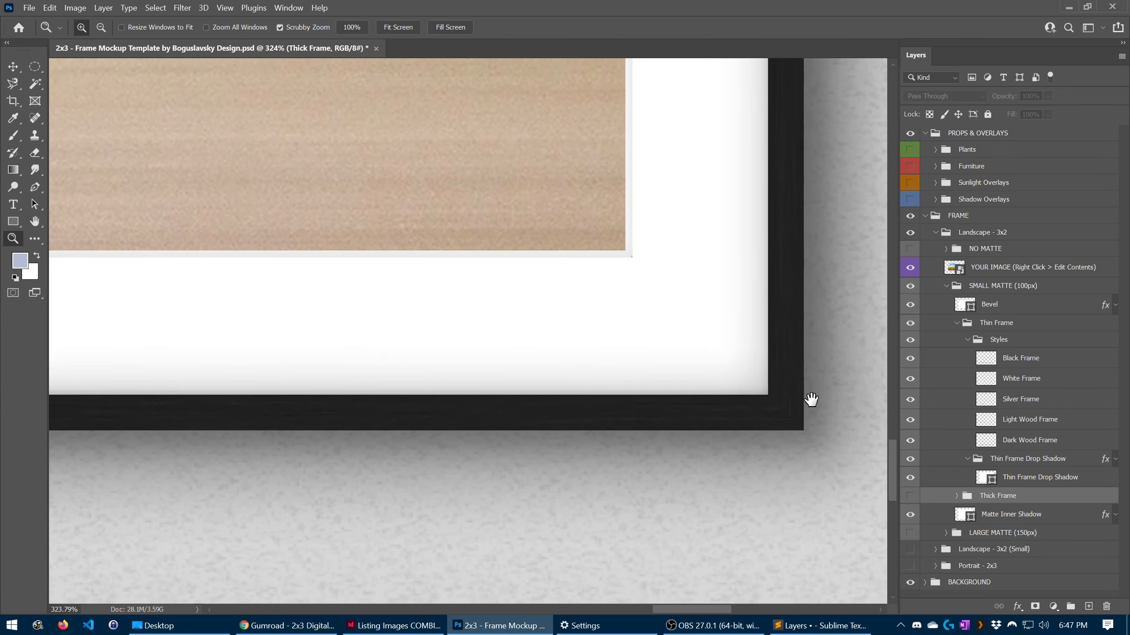
left_click_drag(708, 426, 571, 340)
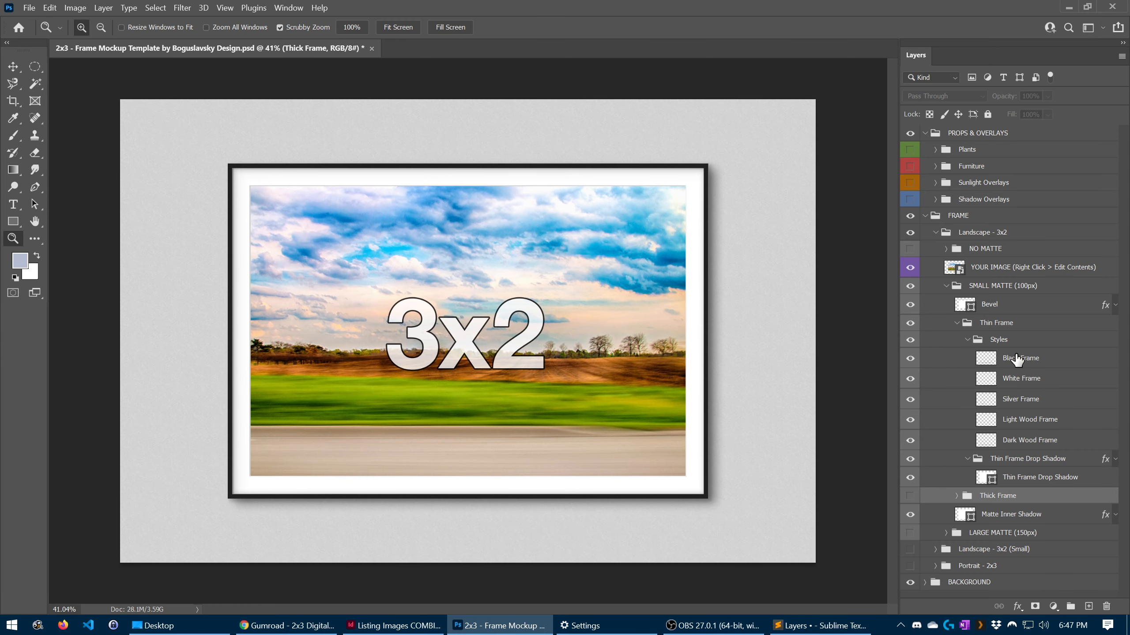
Hide the Black, White, Silver and Light Wood Frame styles in turn to give the thin frame the Dark Wood Frame style, and inspect it.
left_click(1038, 358)
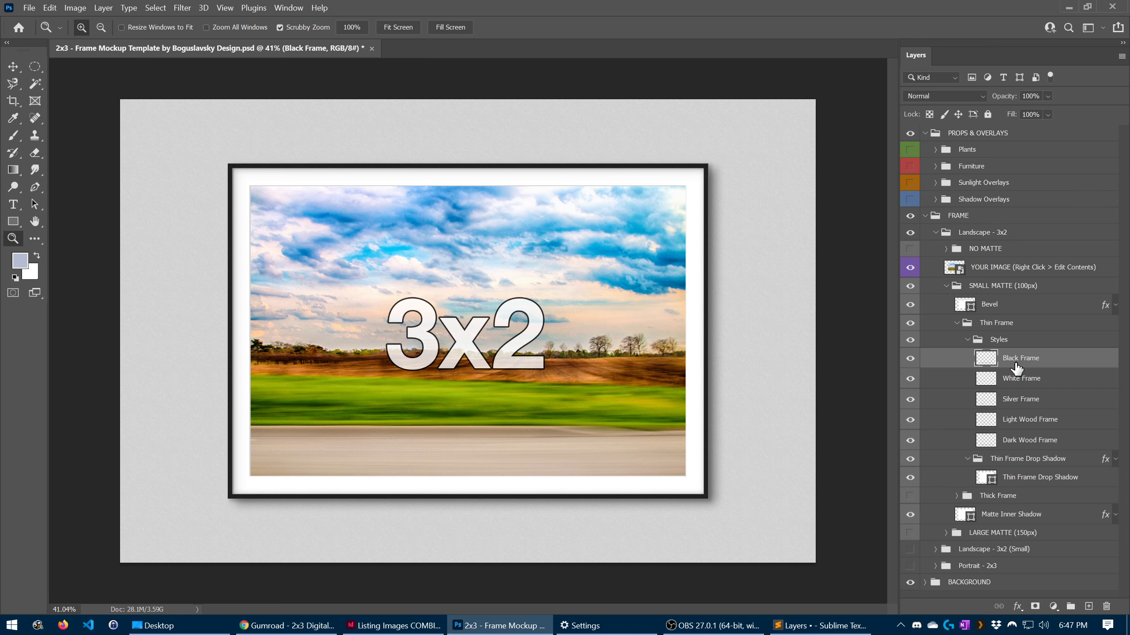
left_click(911, 359)
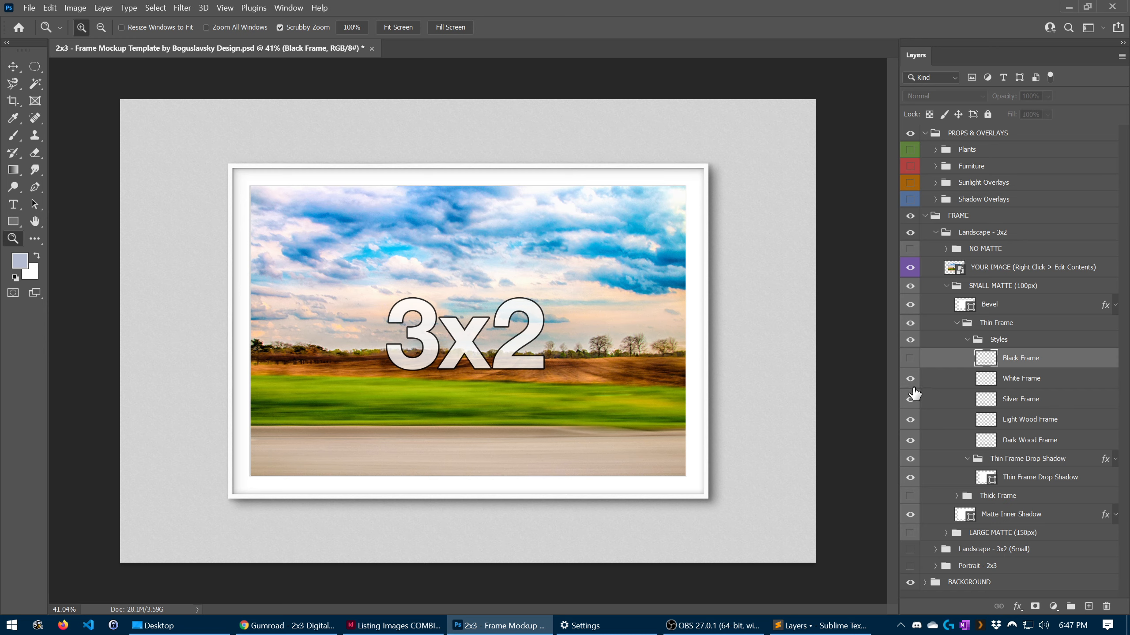
left_click(911, 379)
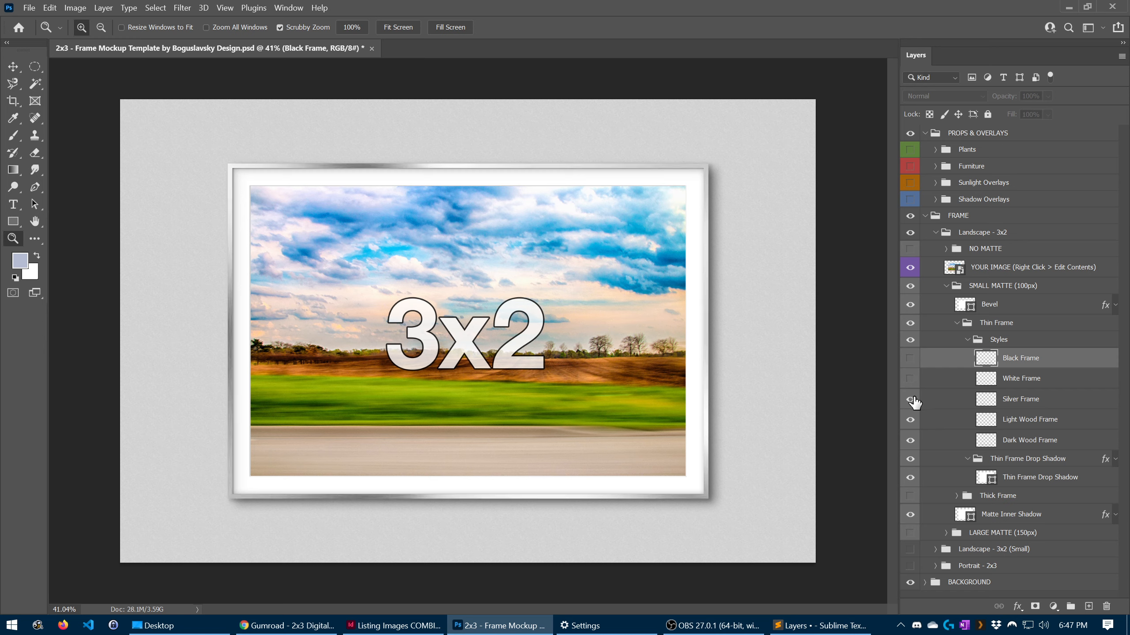
left_click(910, 400)
left_click(910, 420)
left_click_drag(668, 200, 747, 201)
left_click_drag(659, 396, 828, 391)
left_click_drag(565, 378, 744, 367)
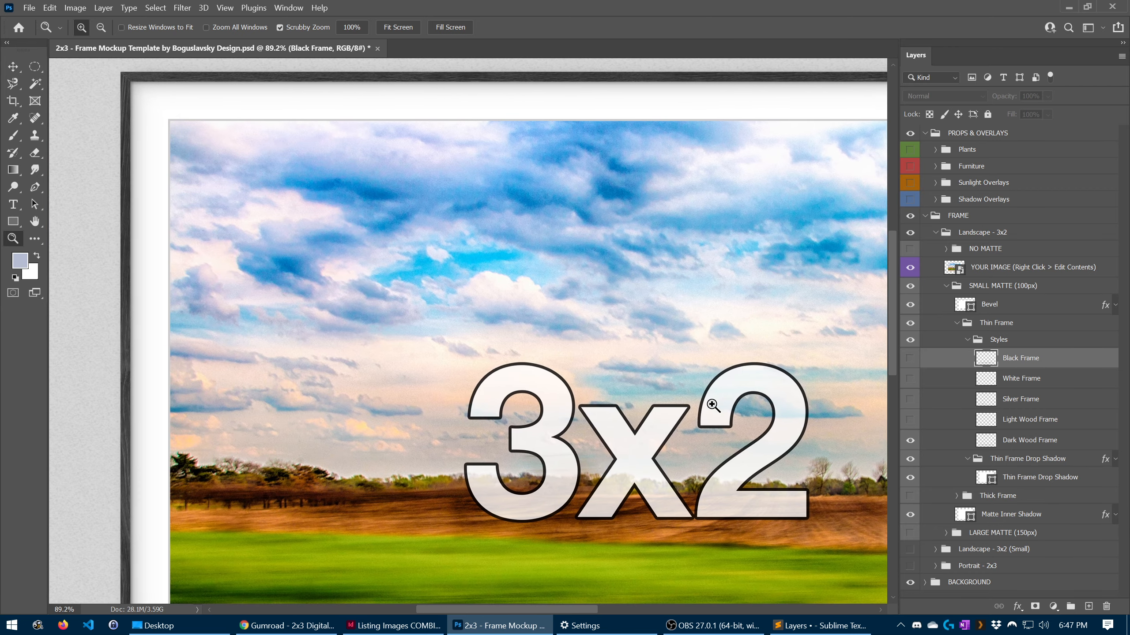
left_click_drag(712, 405, 672, 398)
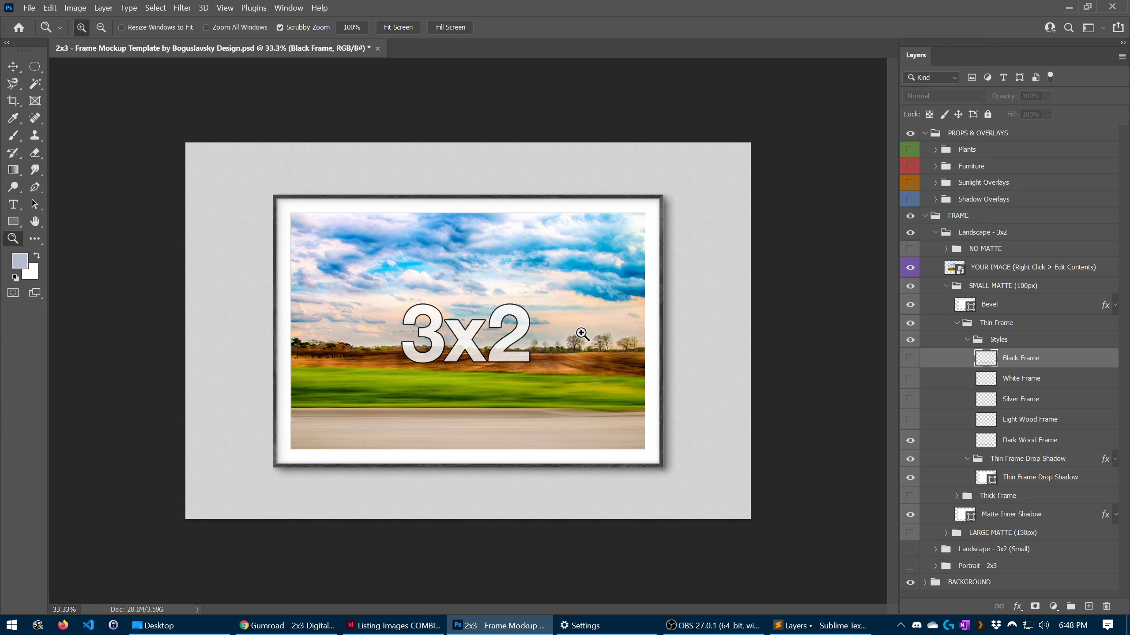
Collapse SMALL MATTE (100px) and open the contents of the landscape frame's YOUR IMAGE smart object for editing.
left_click(957, 287)
left_click(946, 286)
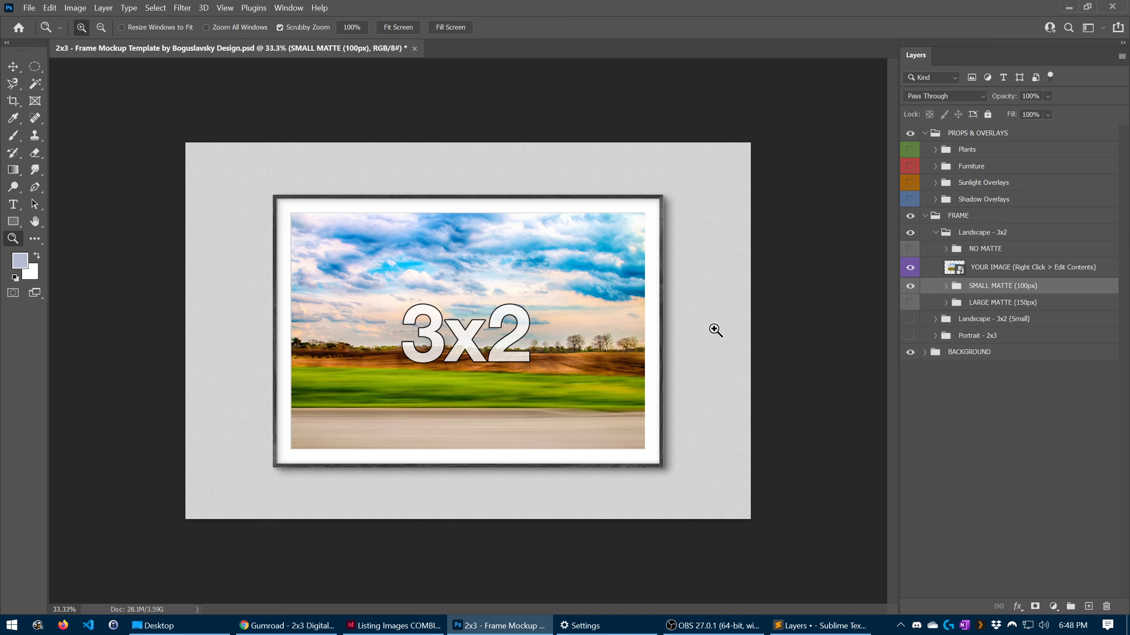
left_click(989, 273)
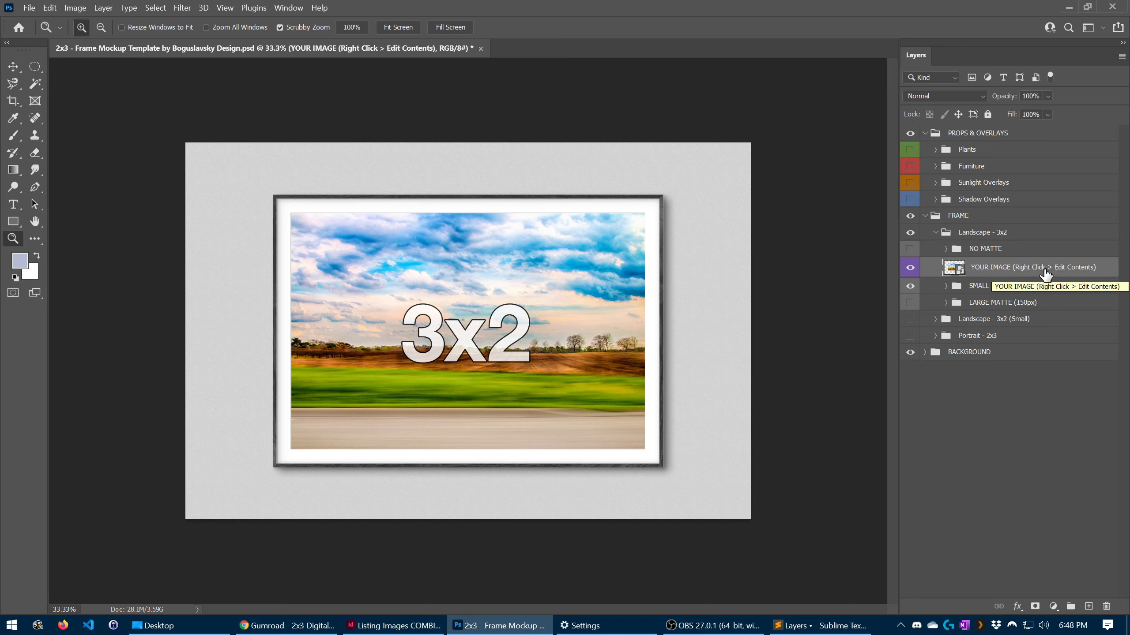
right_click(982, 268)
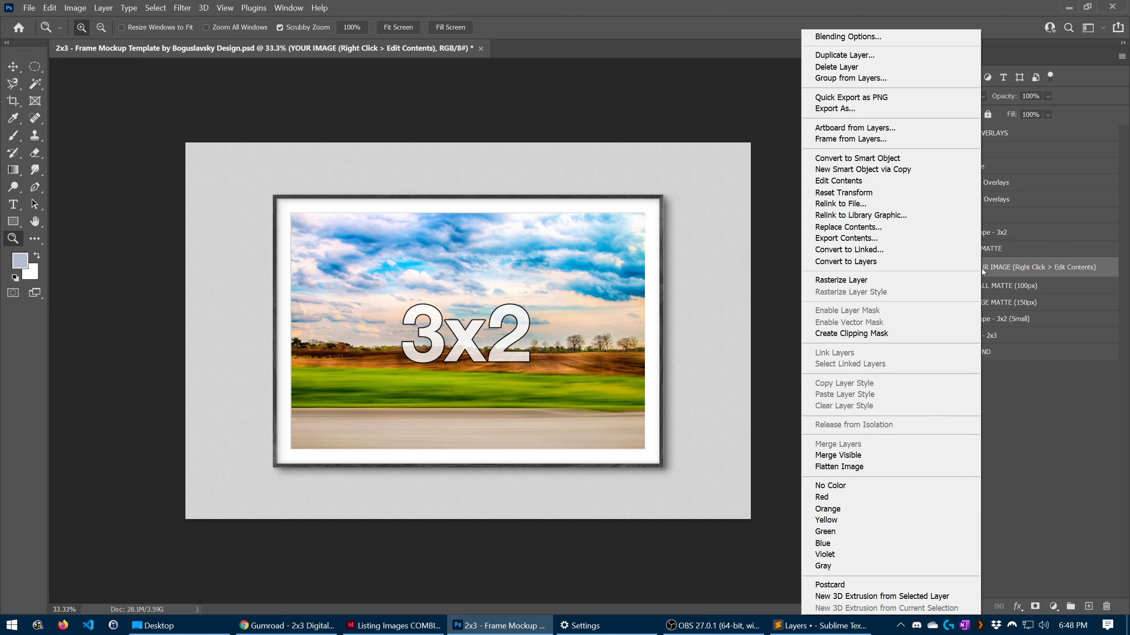
left_click(850, 181)
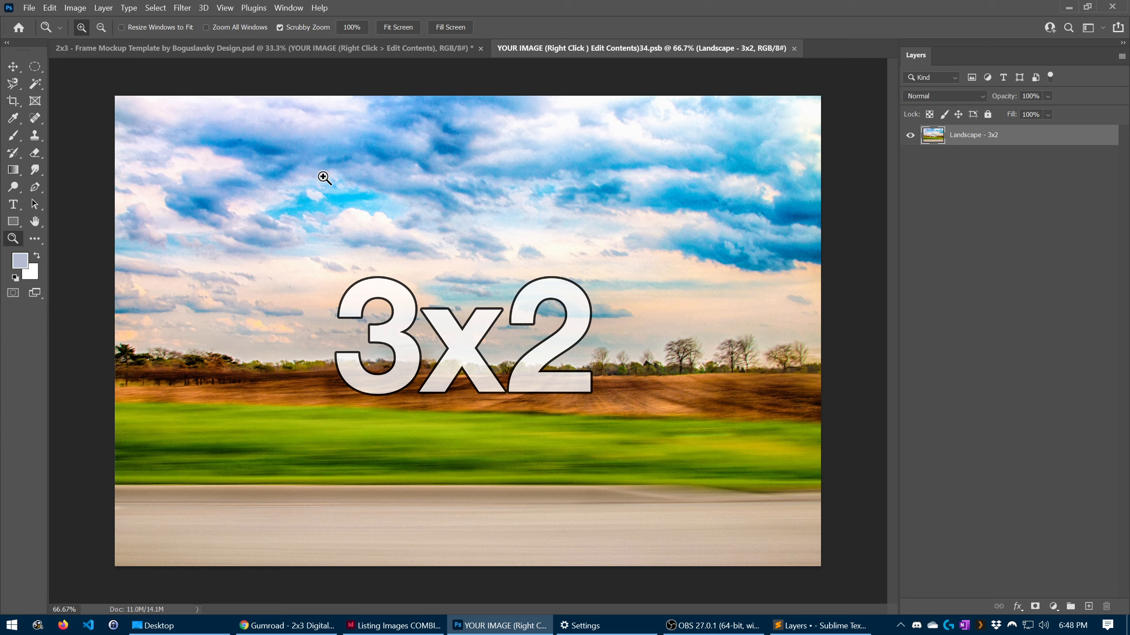
Place Sample.jpg from the Desktop as an embedded image in the smart object document.
left_click(28, 8)
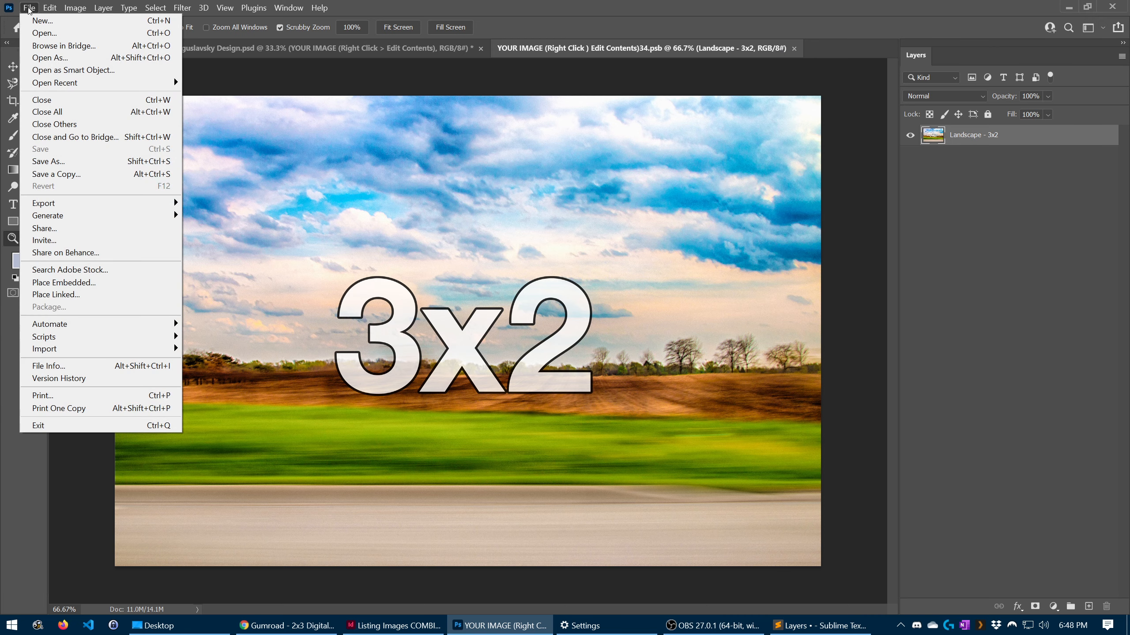
left_click(125, 286)
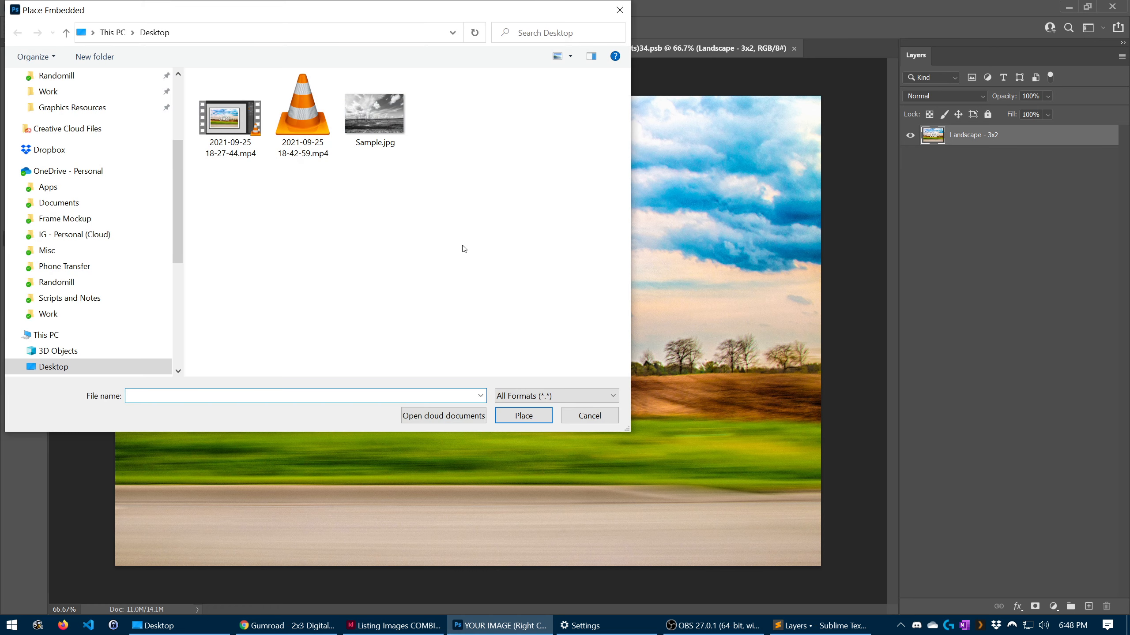
double_click(374, 114)
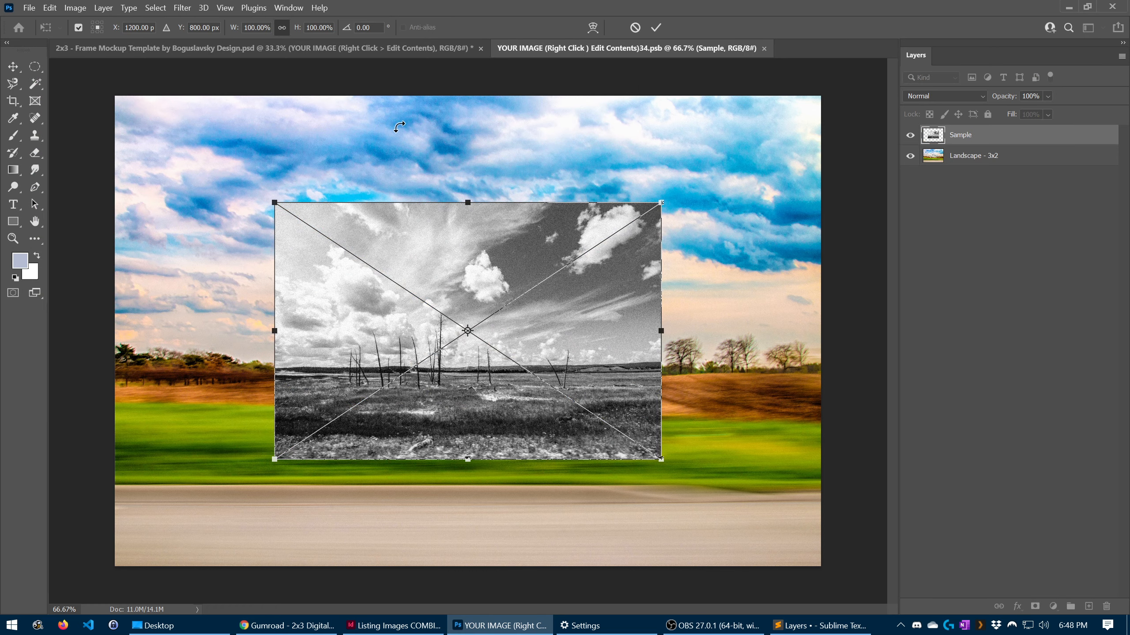
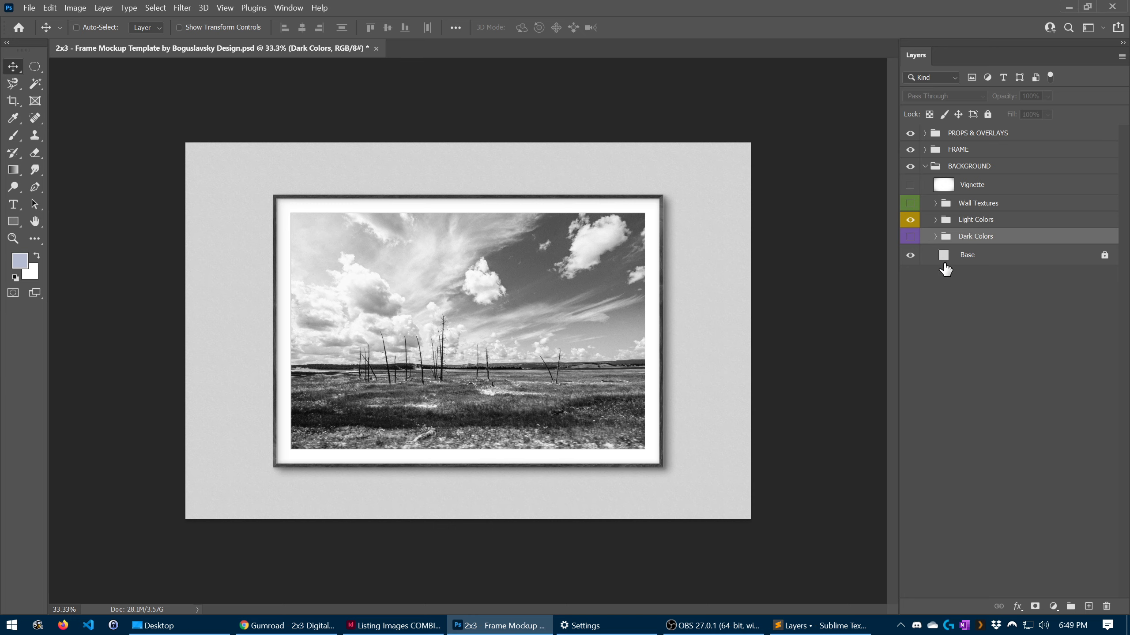
Expand the Light Colors background group and go through its Pattern Fill and Neutral Grey layers.
left_click(980, 223)
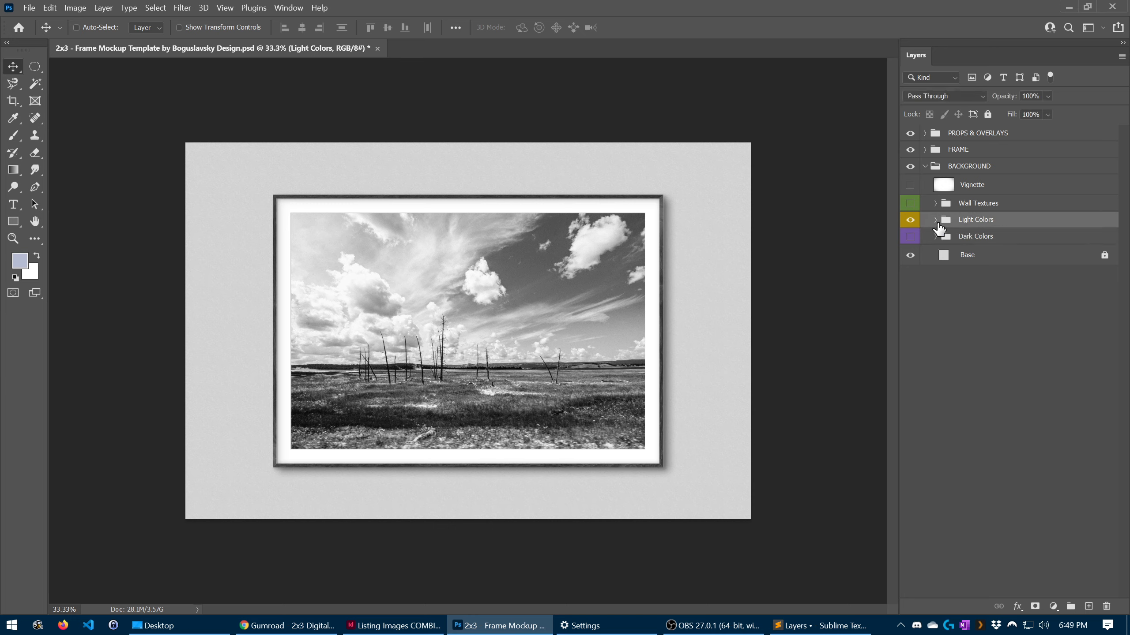
left_click(936, 221)
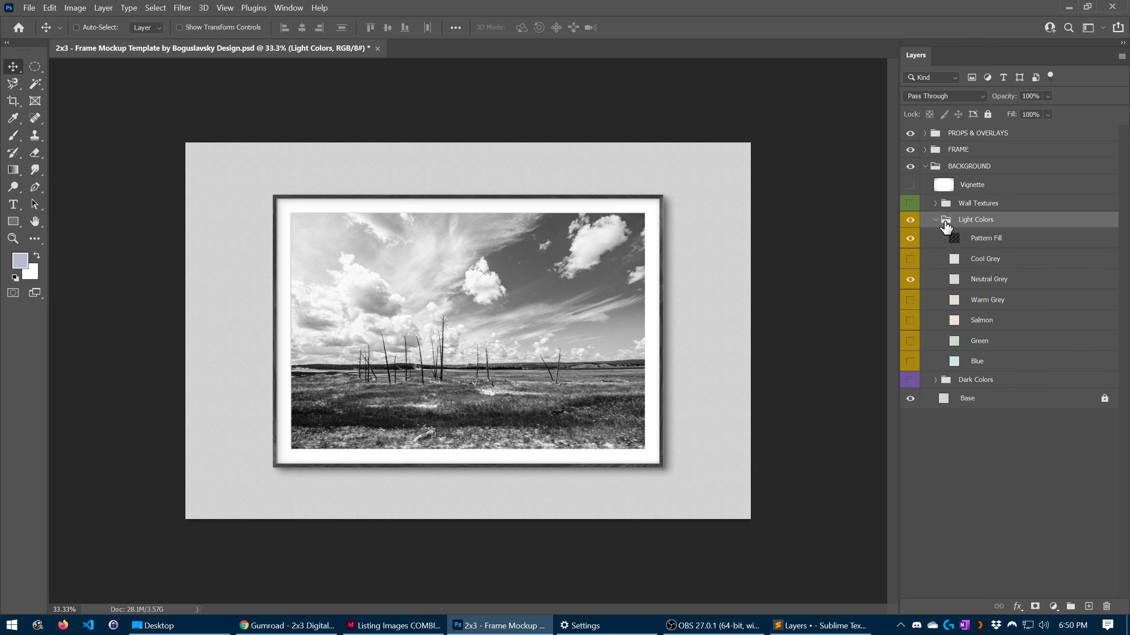
left_click(984, 240)
left_click(989, 280)
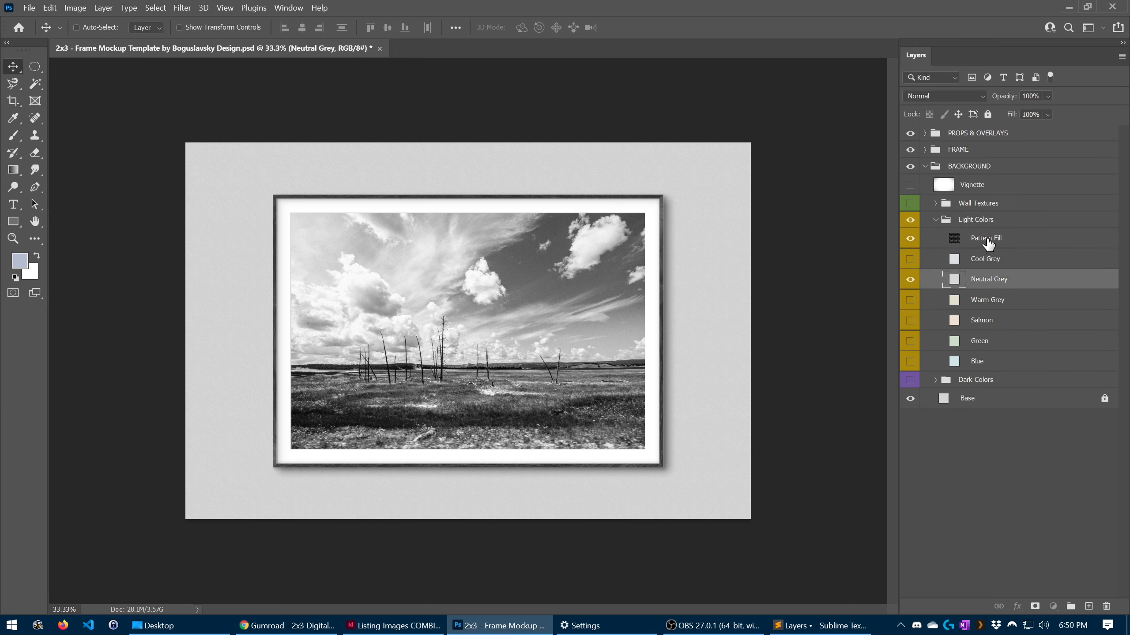
left_click(990, 240)
left_click(996, 281)
left_click(1012, 446)
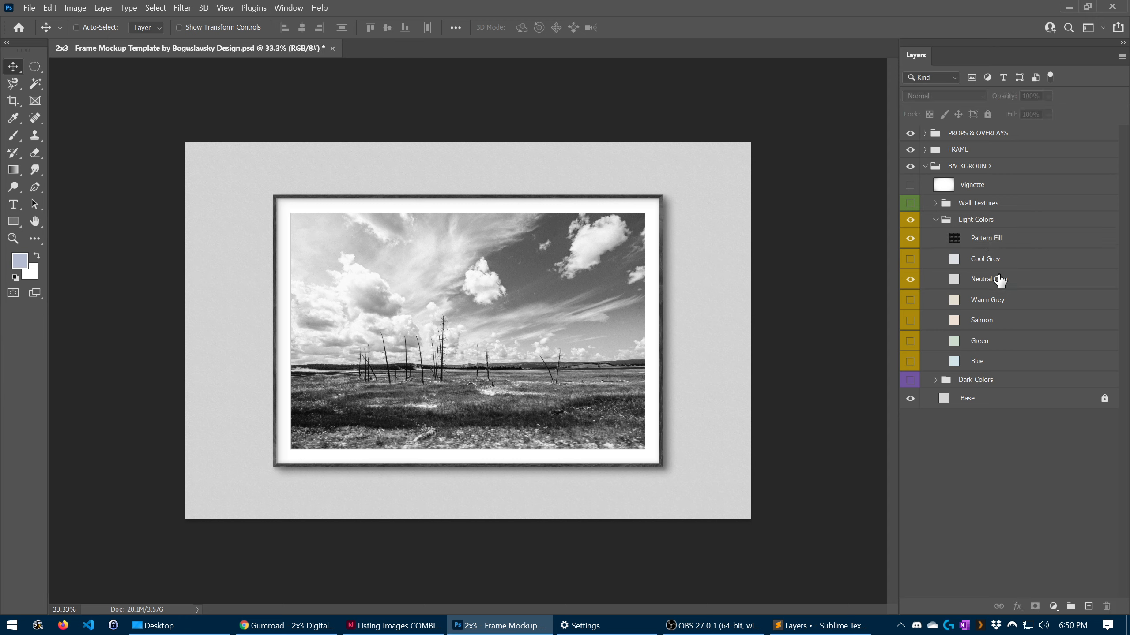
Hide the Pattern Fill layer in Light Colors and compare the wall's surface up close.
key("z")
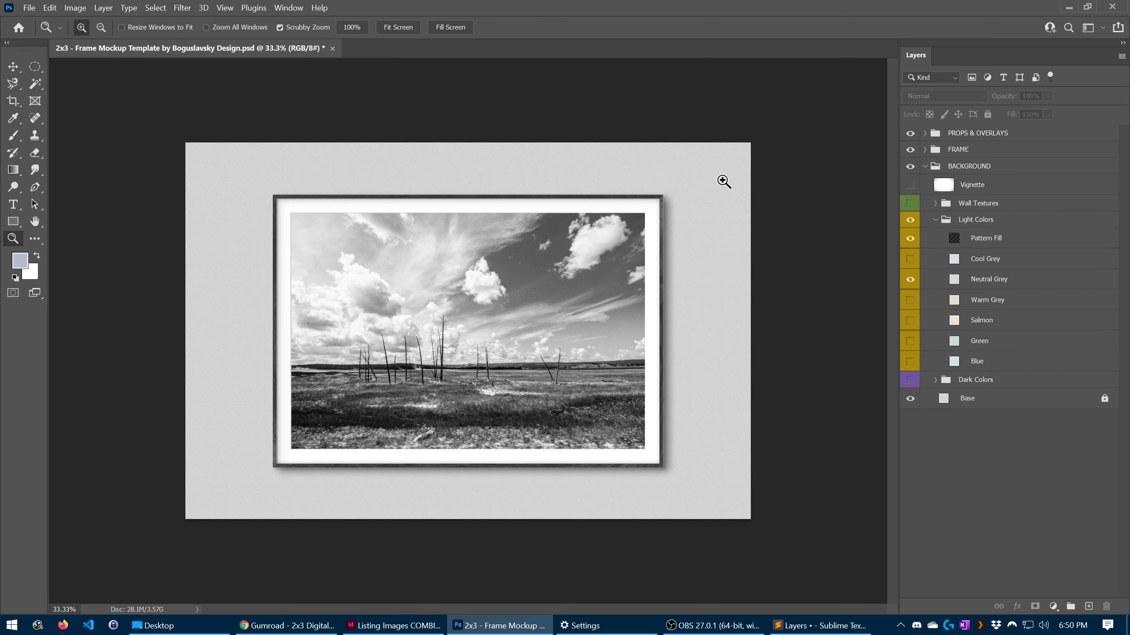
left_click_drag(719, 181, 779, 176)
left_click_drag(685, 199, 688, 255)
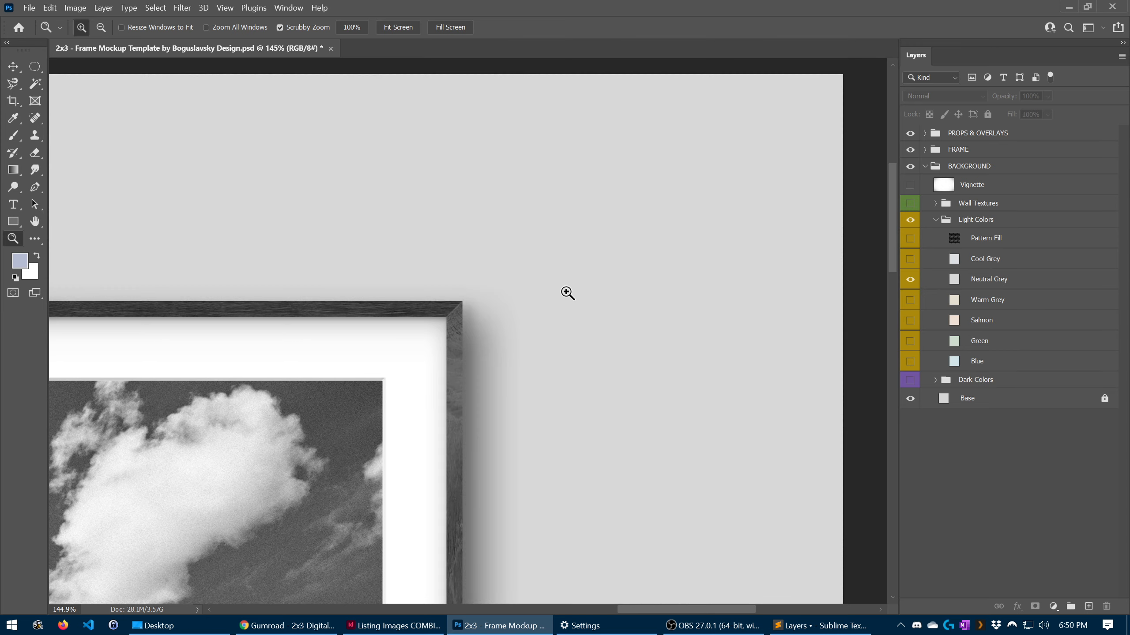
key("ctrl+0")
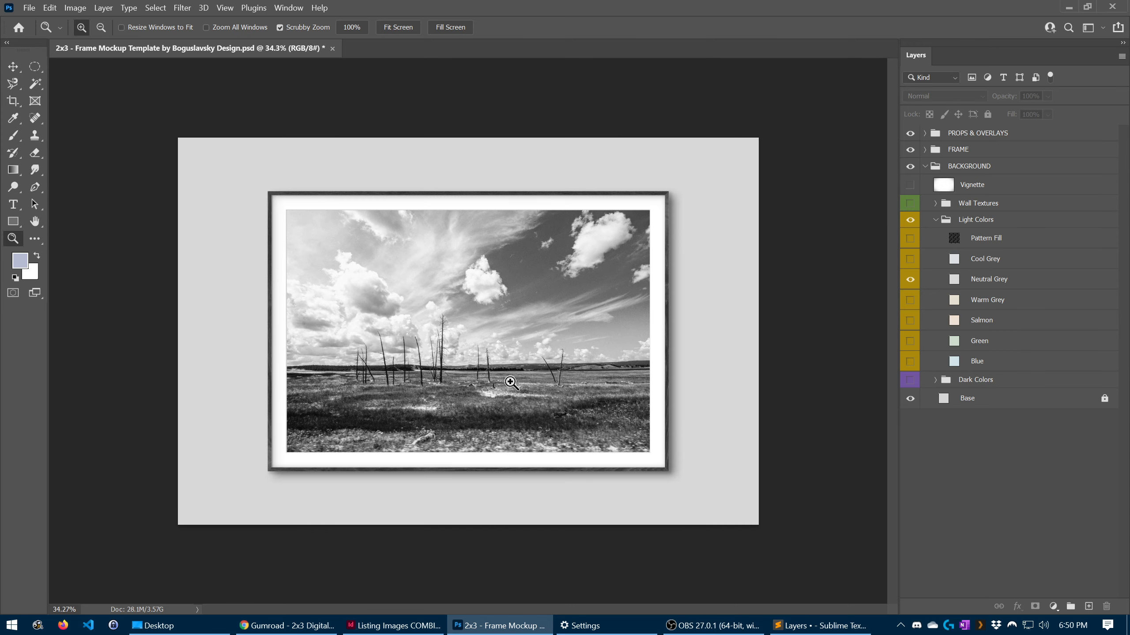
mouse_move(222, 497)
left_mouse_down()
mouse_move(261, 498)
mouse_move(222, 491)
left_mouse_up()
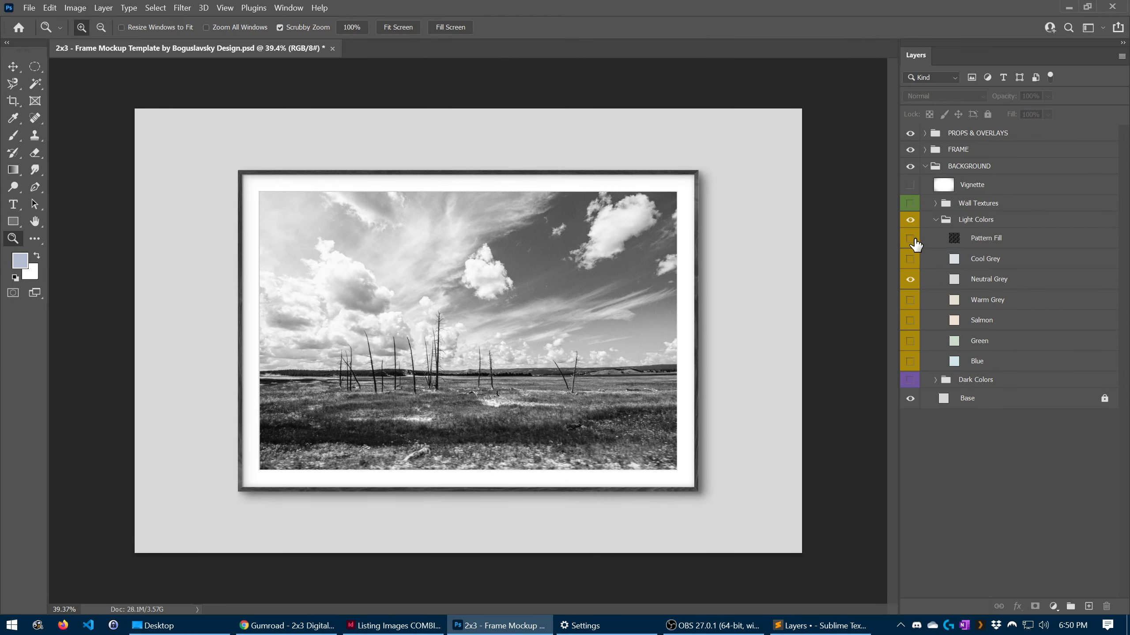
Replace the Neutral Grey wall color with Warm Grey as a preview, and switch the wall to Blue.
left_click(909, 262)
left_click_drag(911, 261, 911, 285)
left_click(913, 302)
left_click(910, 361)
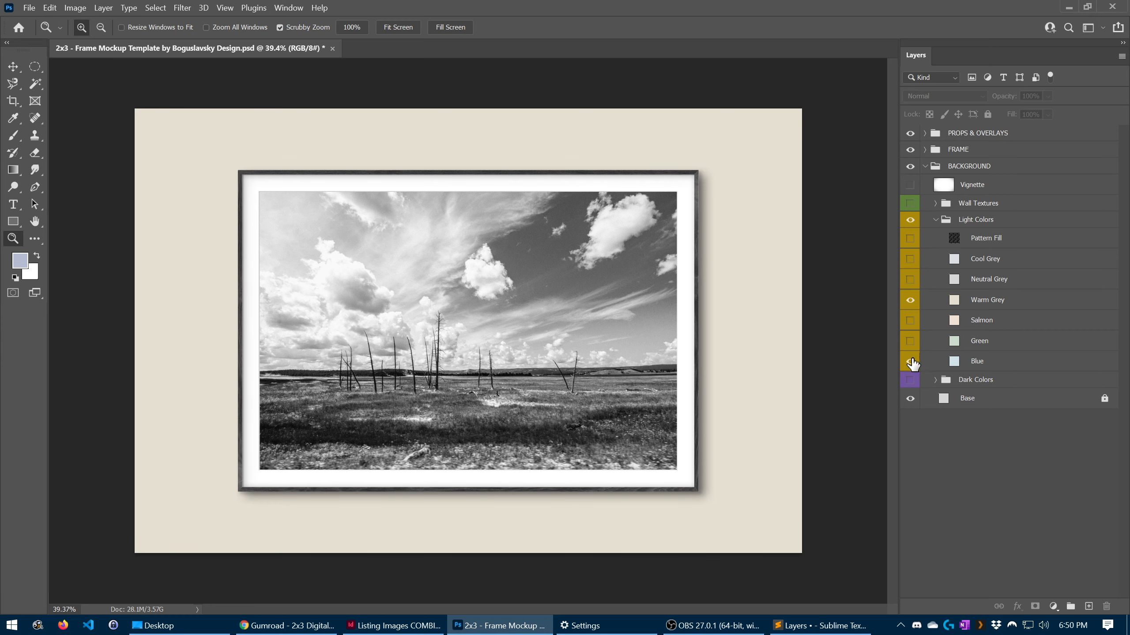
left_click(912, 299)
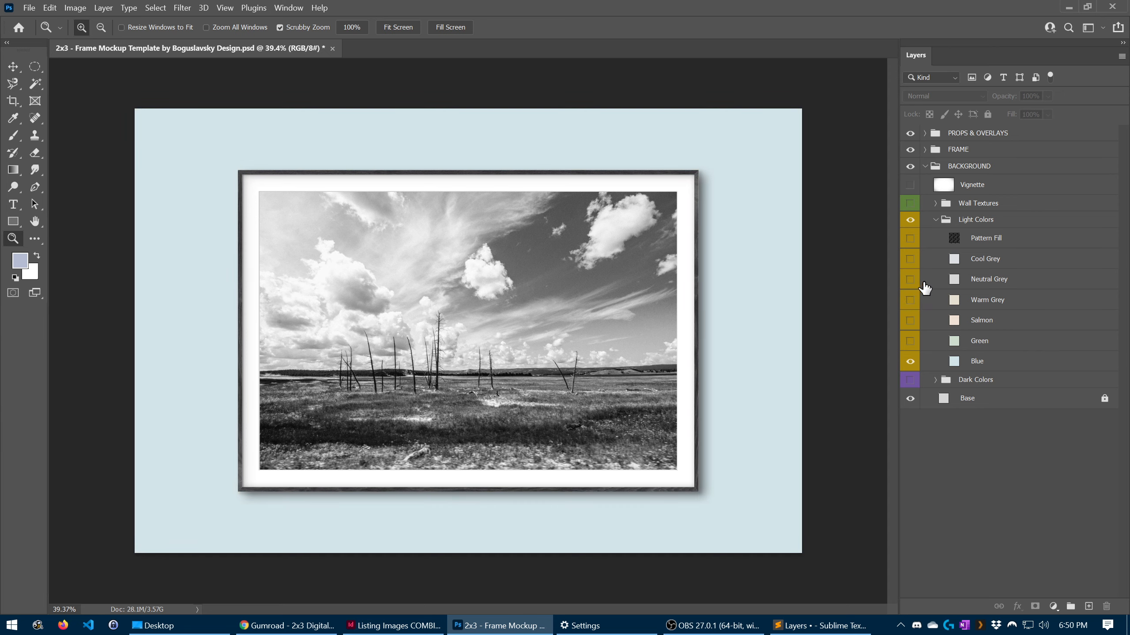
Collapse Light Colors, turn on the Wall Textures group and expand it to its list of textures.
left_click(936, 220)
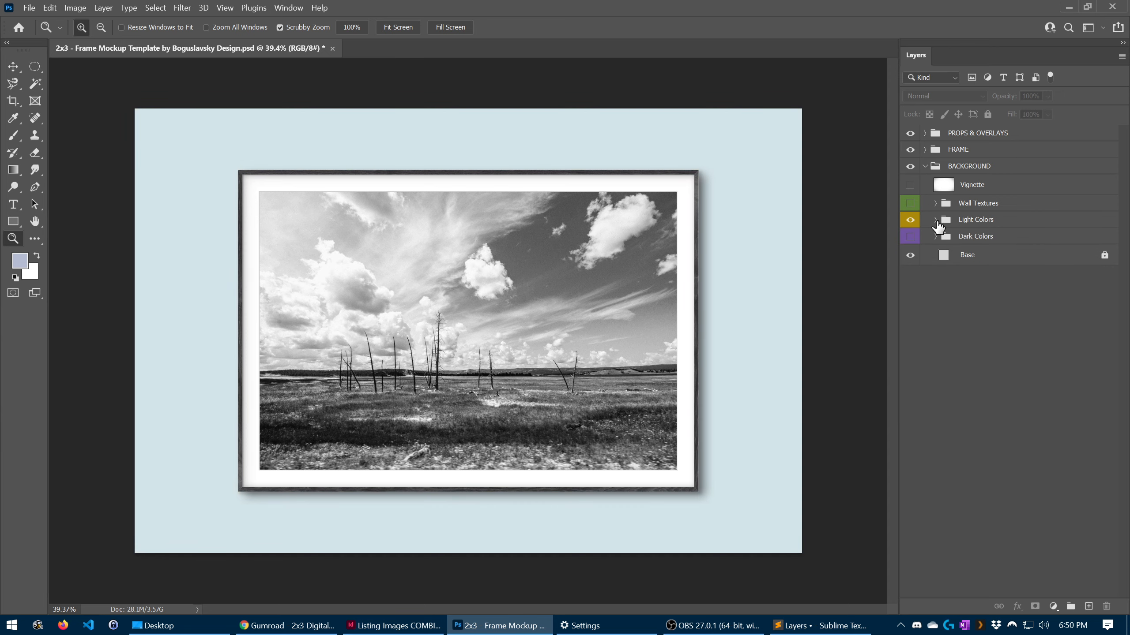
left_click(911, 204)
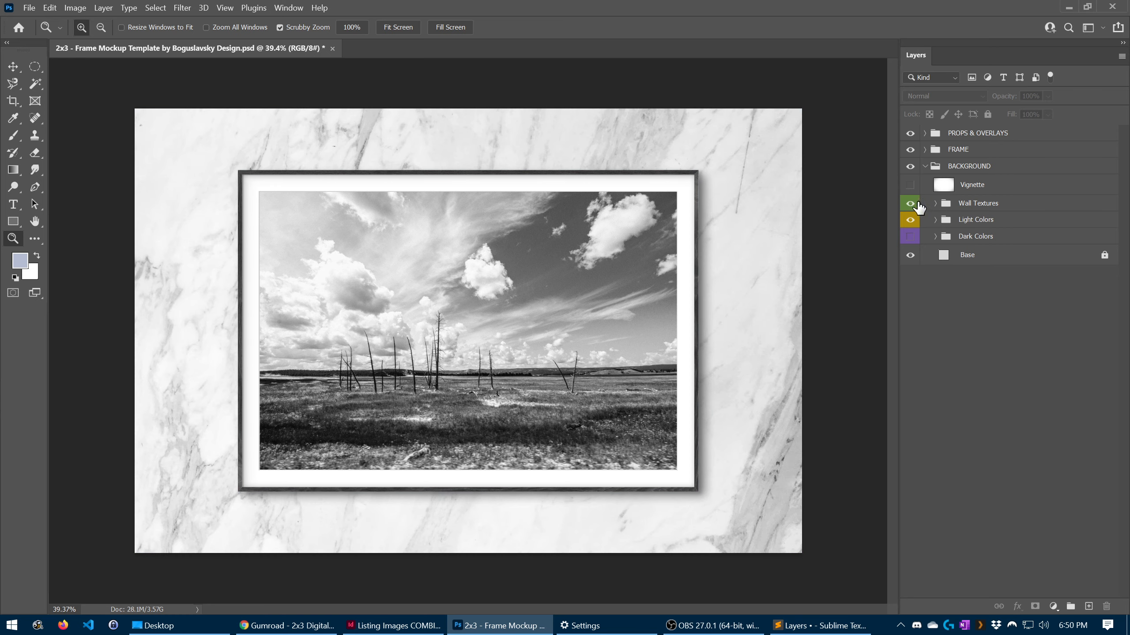
left_click(935, 203)
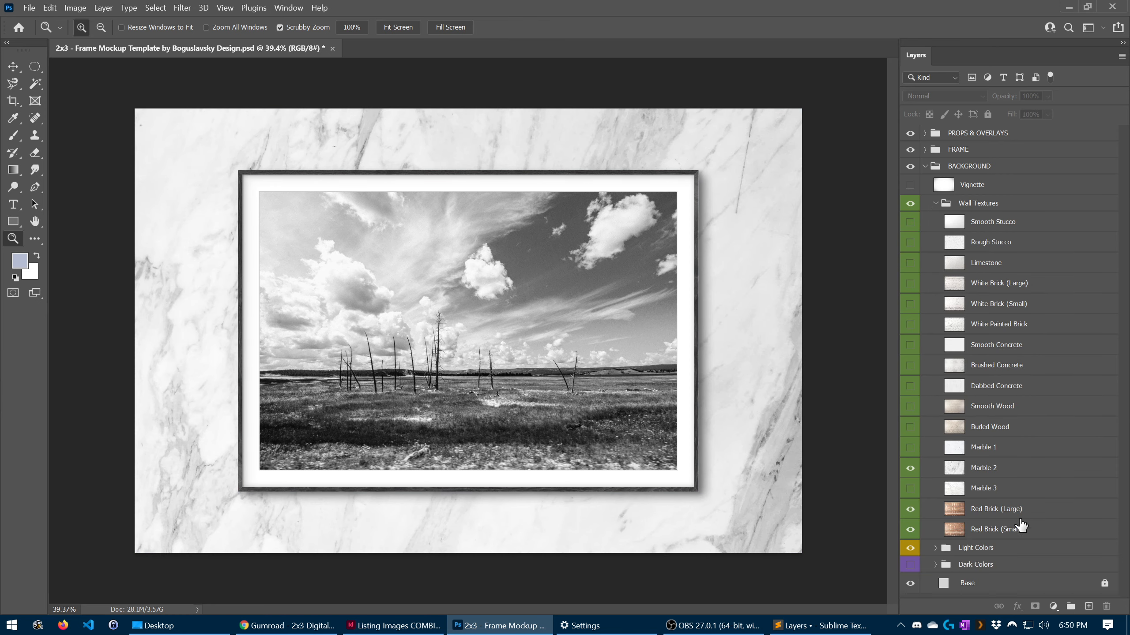
left_click(978, 204)
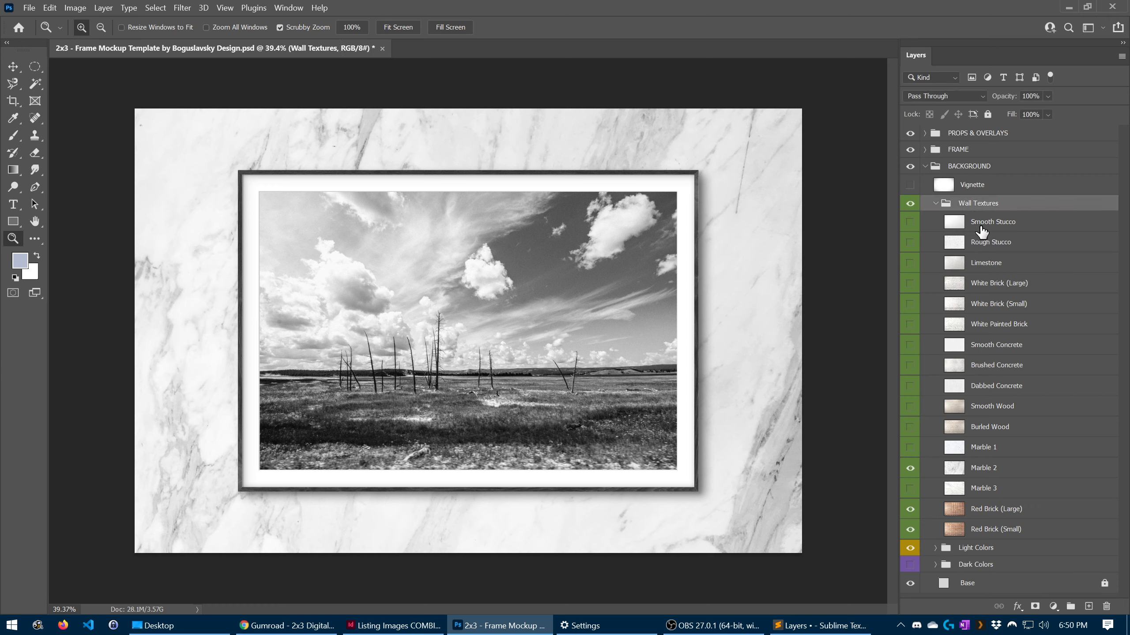
Hide the Red Brick (Large) and Marble 2 textures to show Red Brick (Small) on the wall, and switch to Red Brick (Large).
left_click(1003, 537)
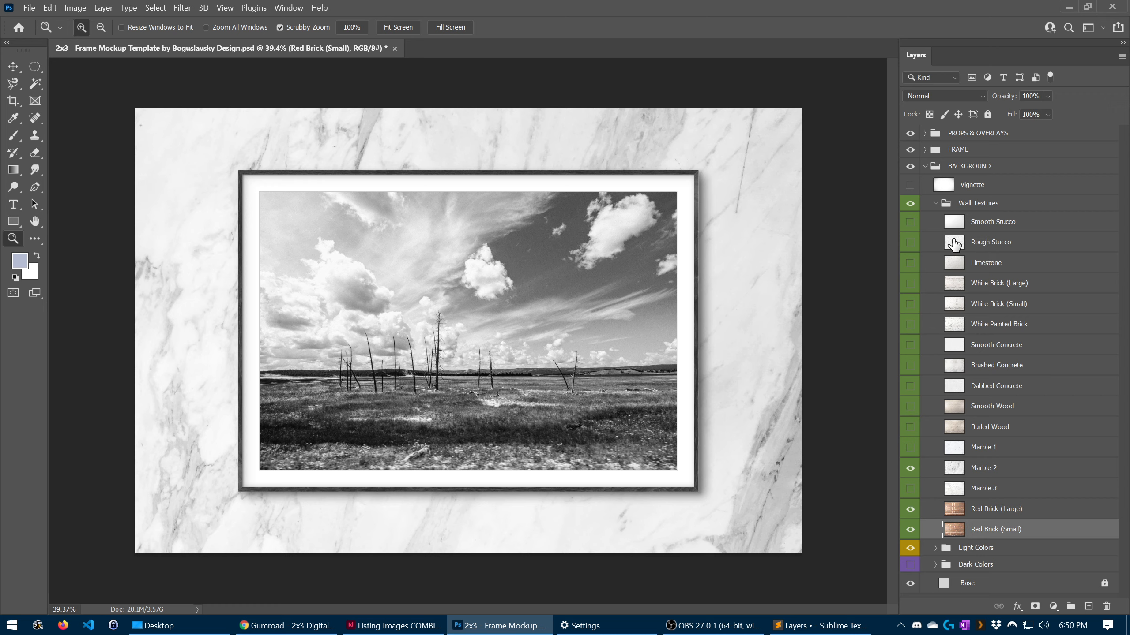
left_click(909, 509)
left_click(910, 468)
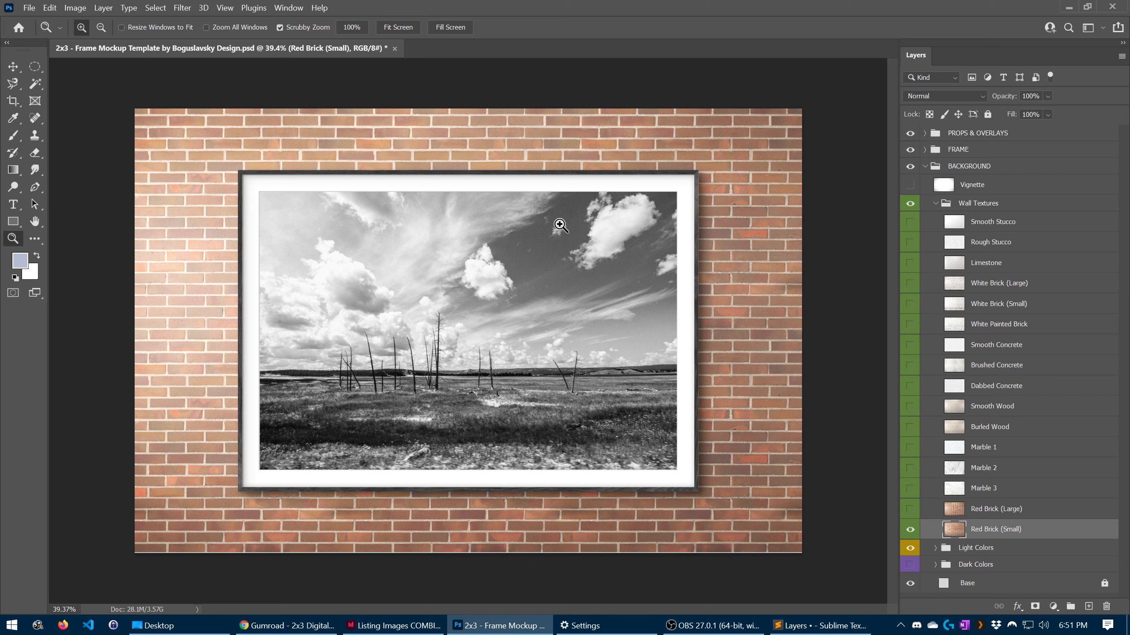
left_click(910, 512)
left_click(1023, 513)
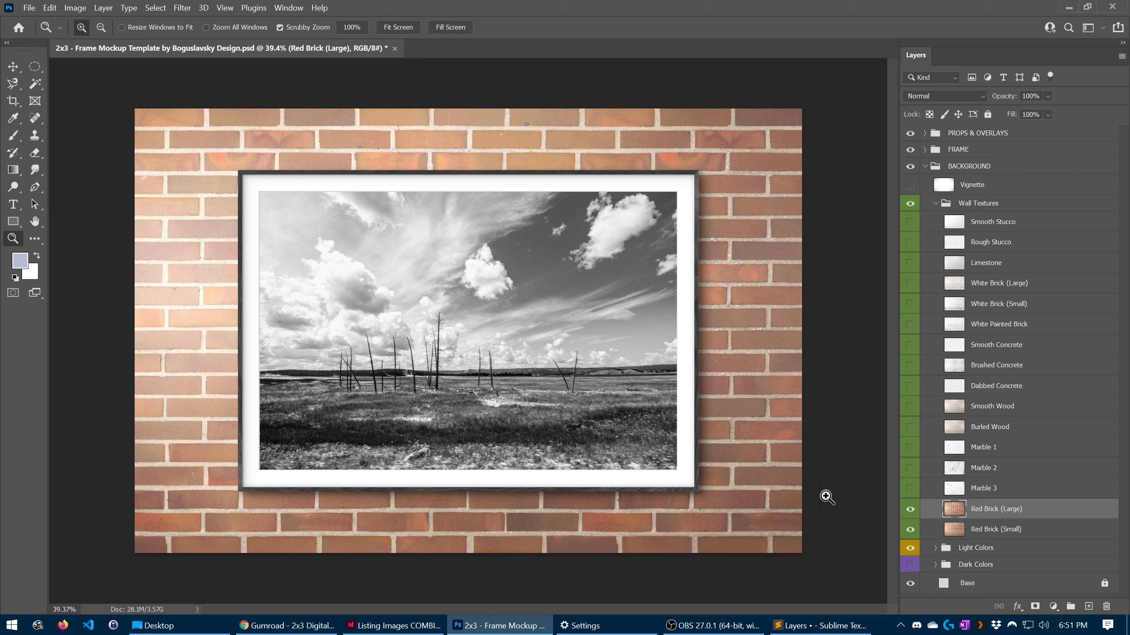
Turn on the marble, wood and concrete wall textures one by one, from Marble 3 up to Smooth Concrete.
left_click(909, 485)
left_click(910, 471)
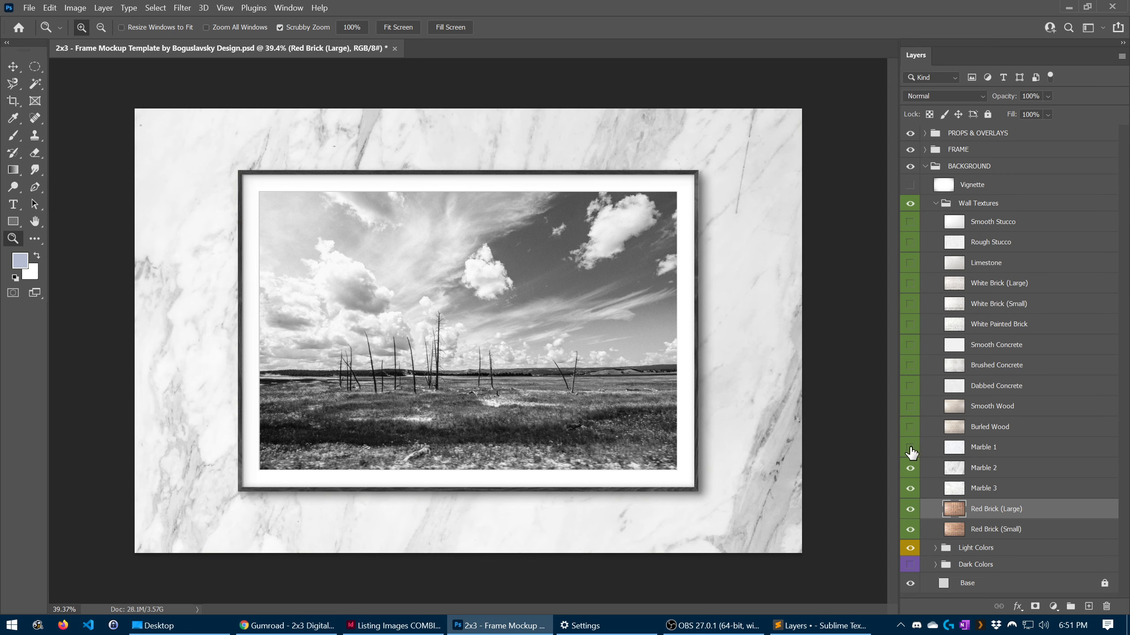
left_click(910, 447)
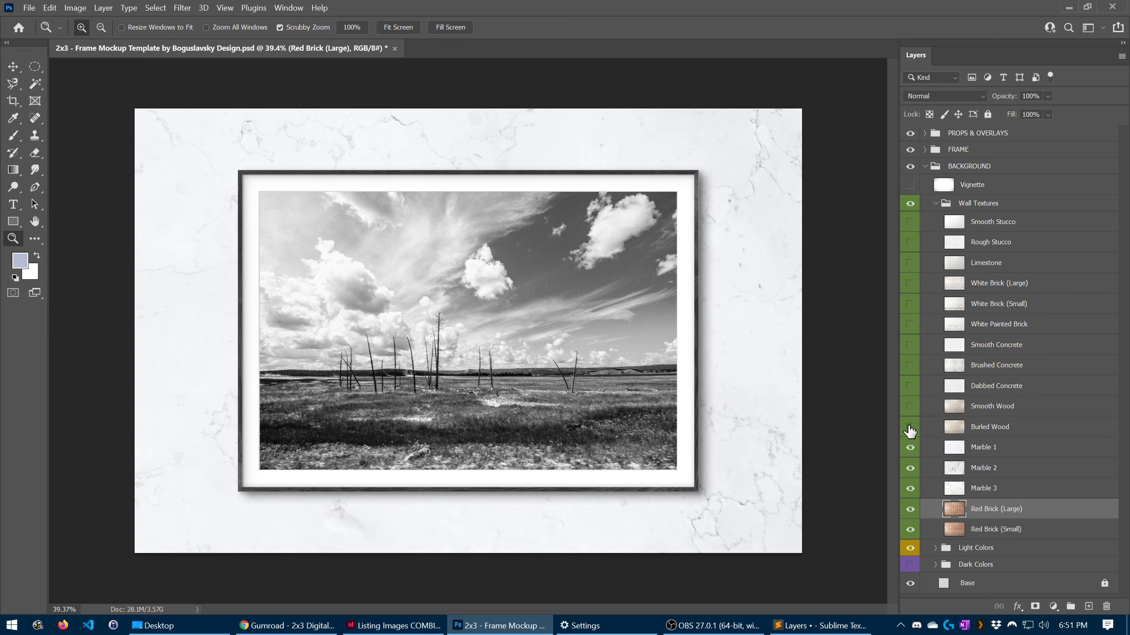
left_click(910, 425)
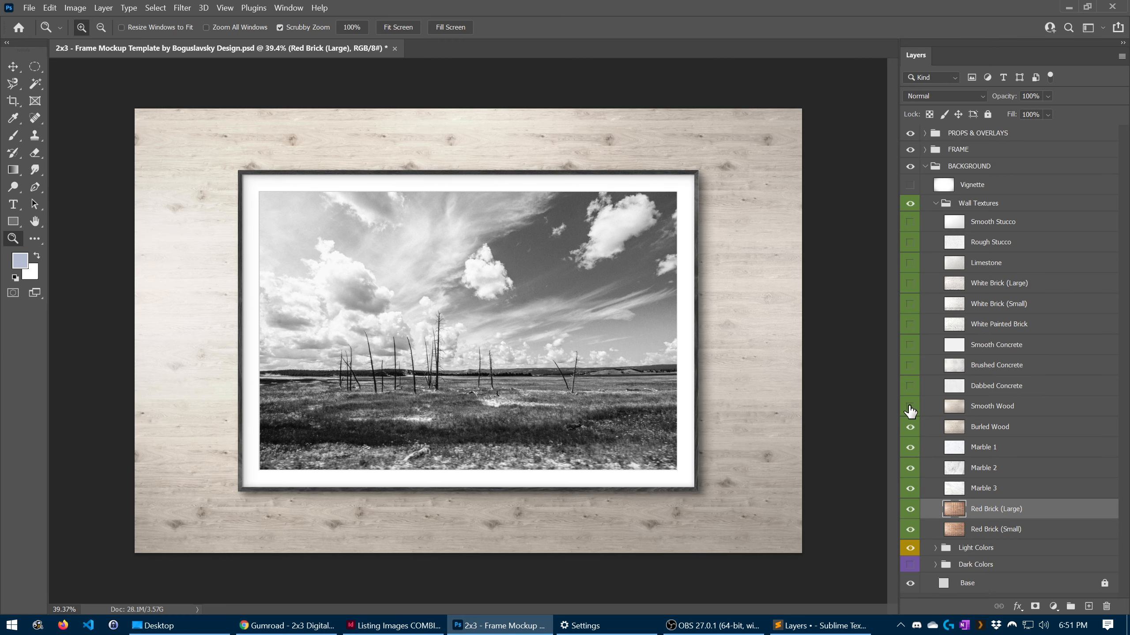
left_click(910, 407)
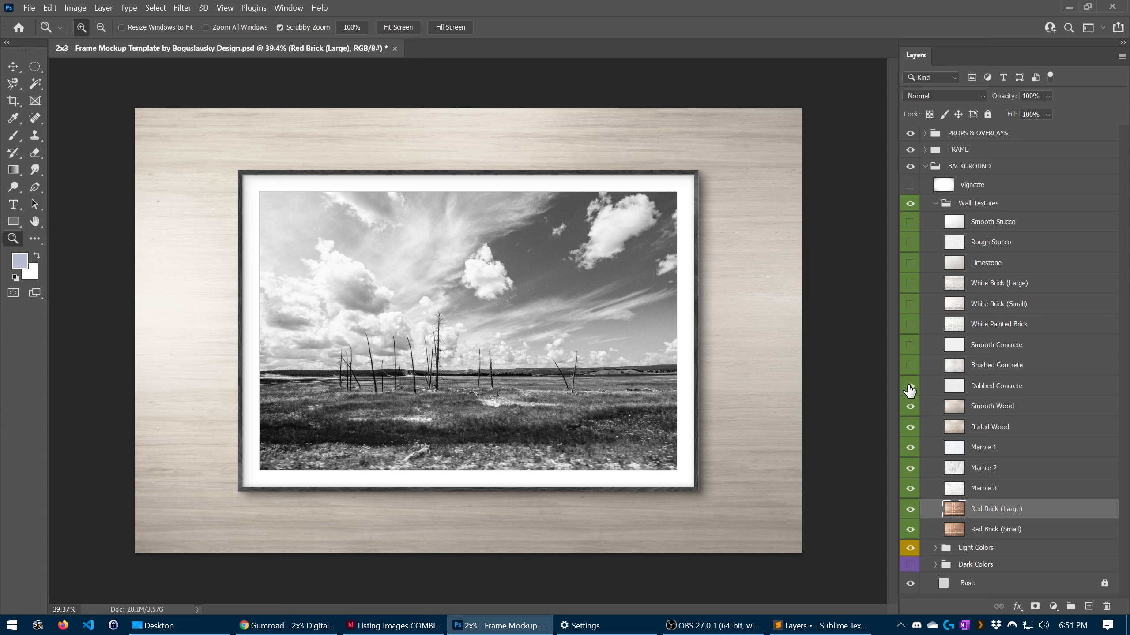
left_click(909, 387)
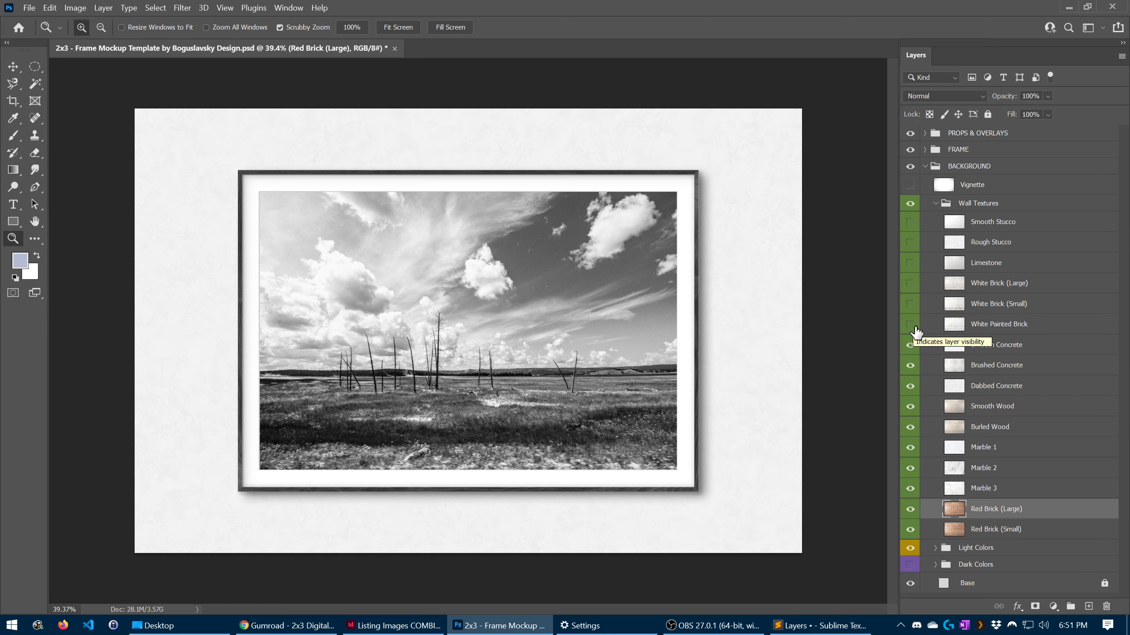
Turn on White Painted Brick, White Brick (Small), White Brick (Large), Limestone and Rough Stucco in turn on the wall.
left_click(910, 325)
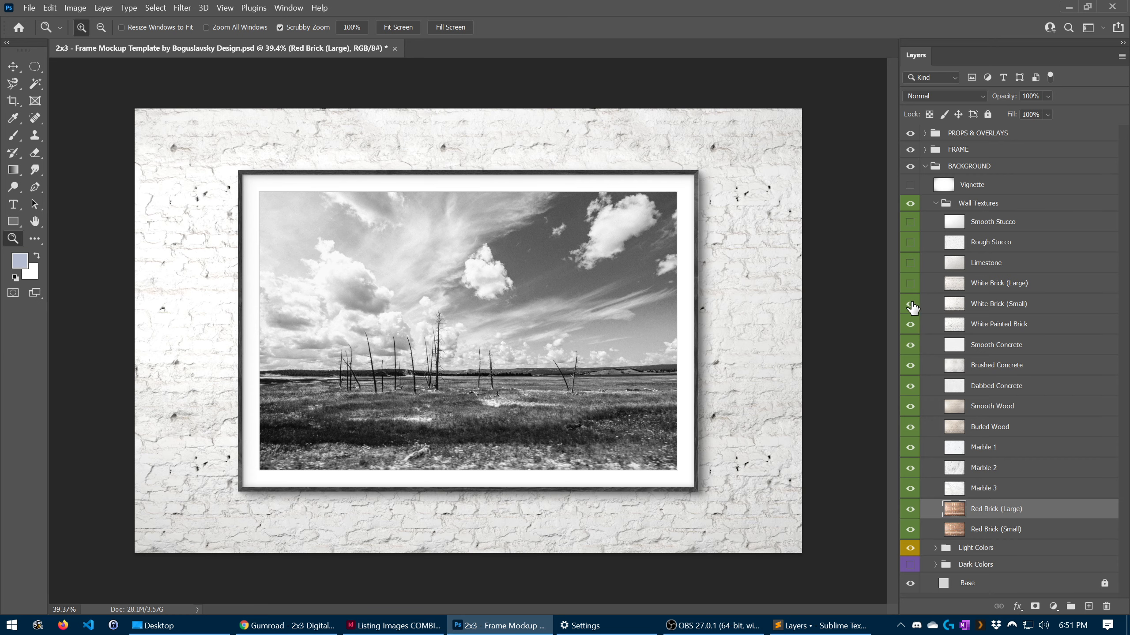
left_click(910, 305)
left_click(910, 284)
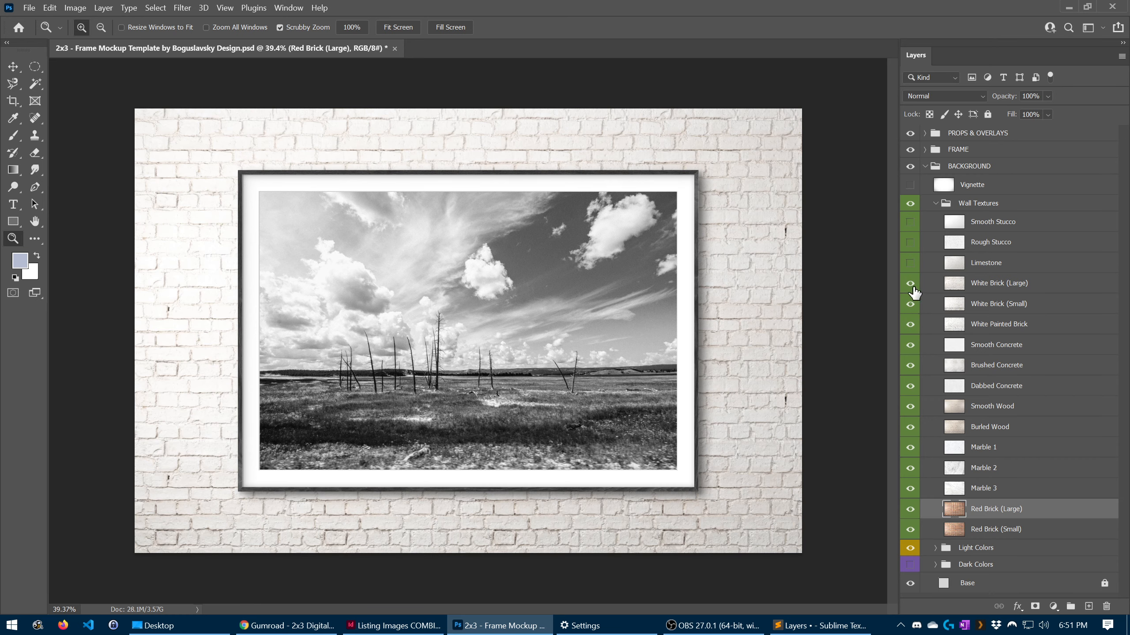
left_click(910, 263)
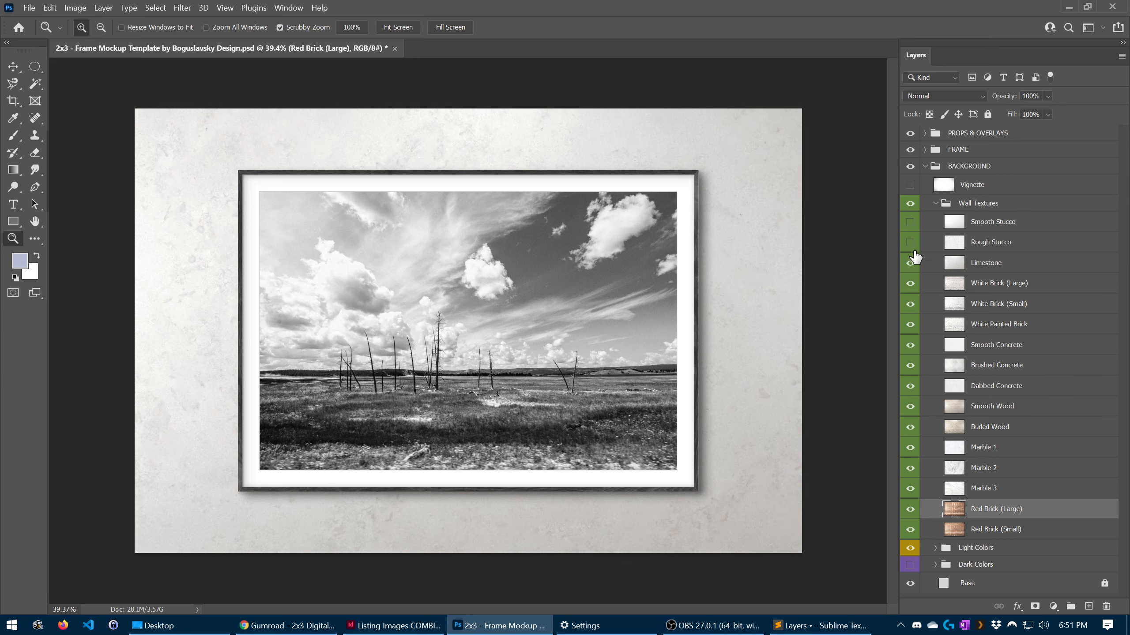
left_click(910, 243)
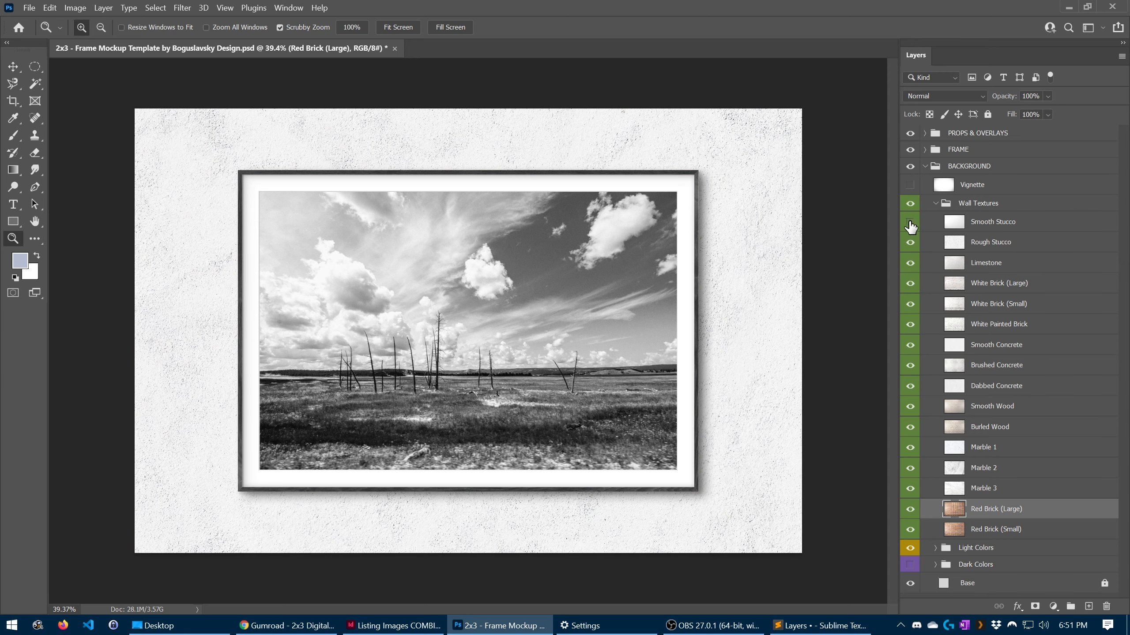
Turn on the Smooth Stucco wall texture, select its layer and examine the surface up close.
left_click(910, 221)
left_click_drag(691, 150, 745, 151)
left_click(1002, 221)
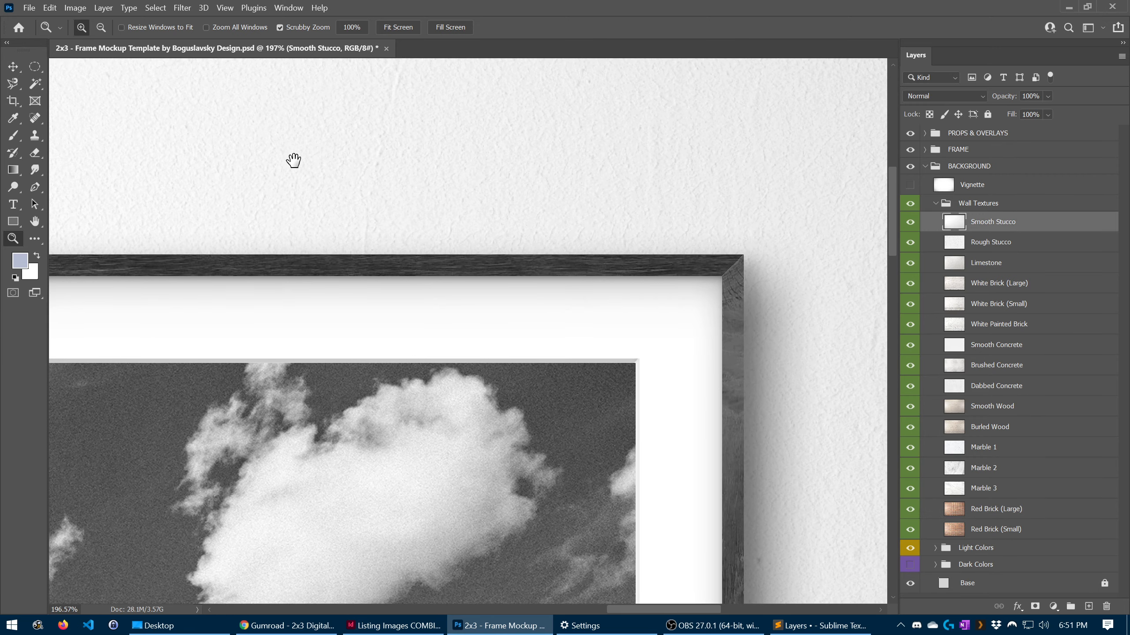
left_click_drag(293, 161, 528, 234)
key("ctrl+0")
Switch the wall to the Dark Colors group by hiding Wall Textures and Light Colors, and look through its list of colors.
left_click(936, 204)
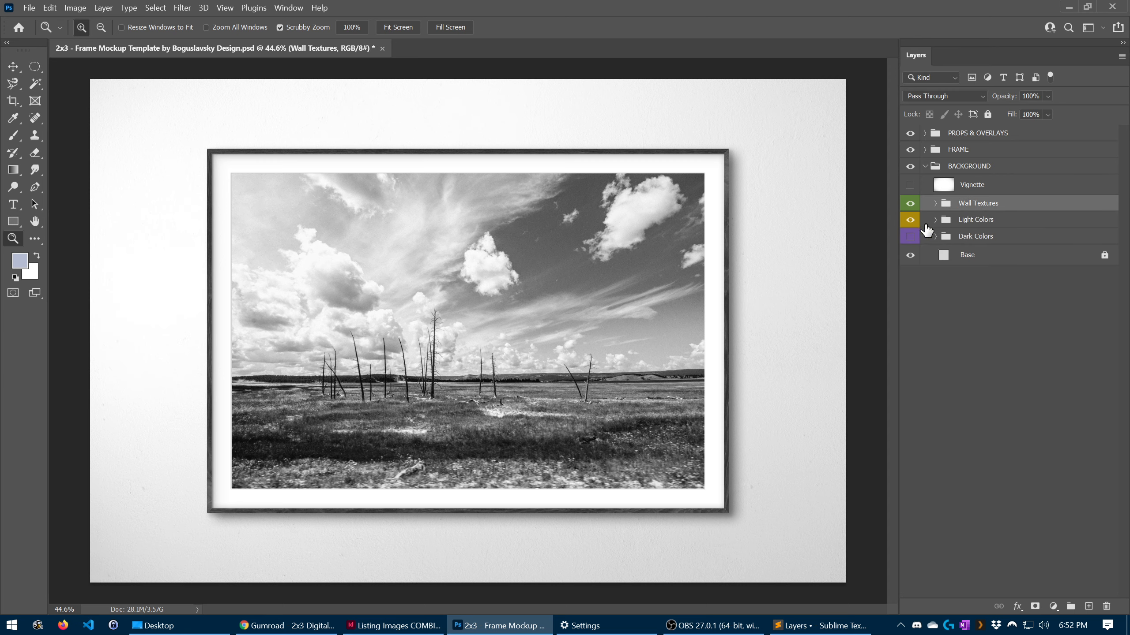
left_click(910, 237)
left_click(910, 204)
left_click(910, 220)
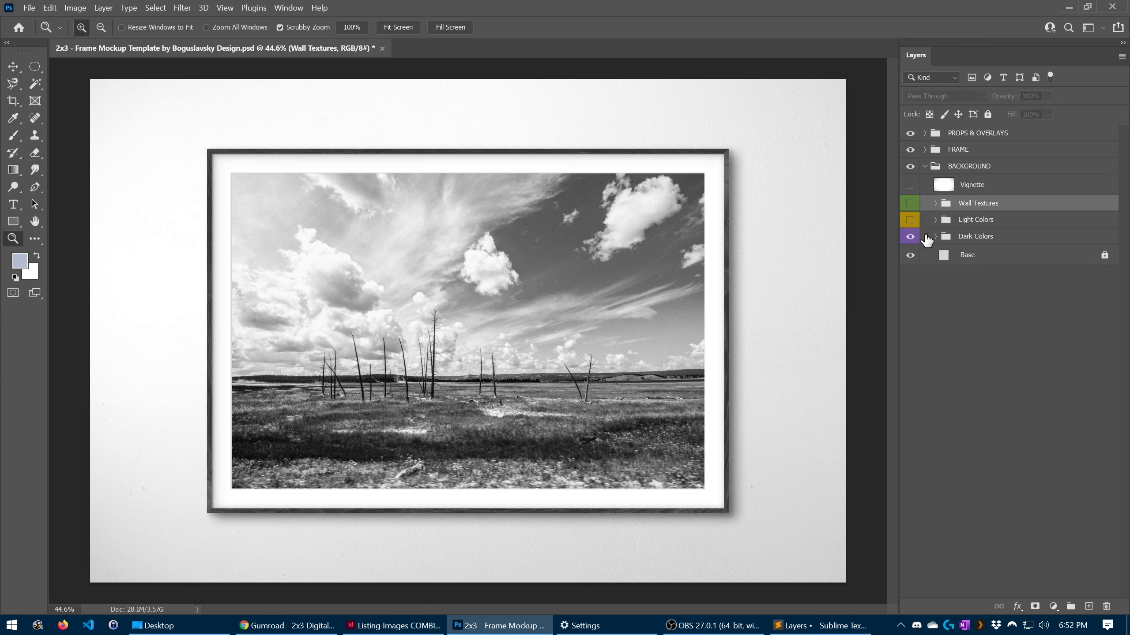
left_click(935, 237)
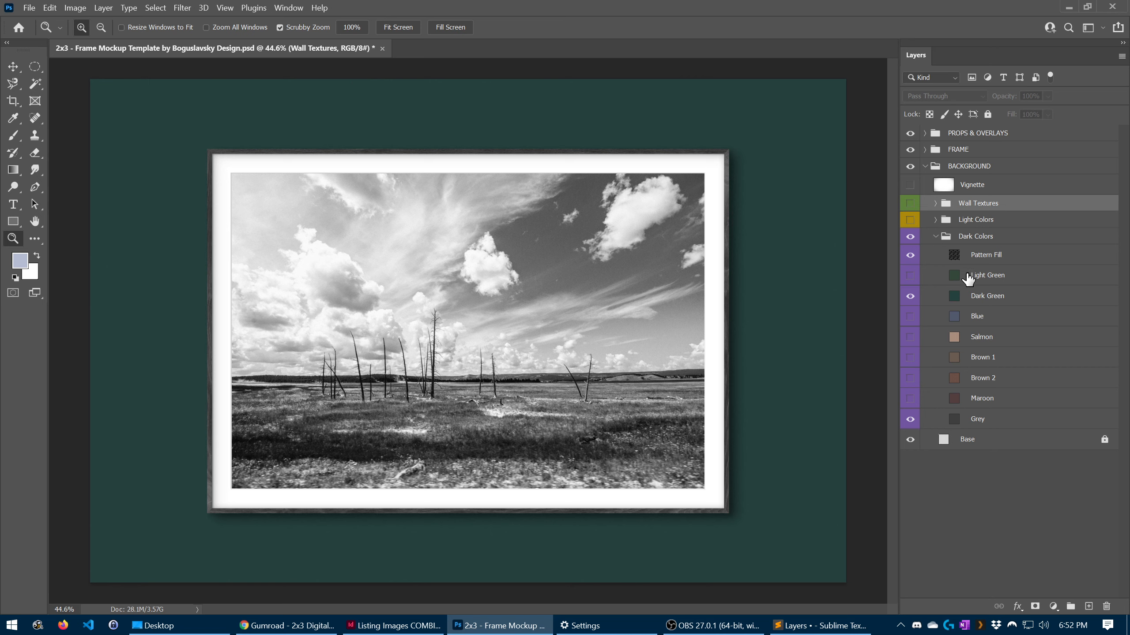
left_click(935, 236)
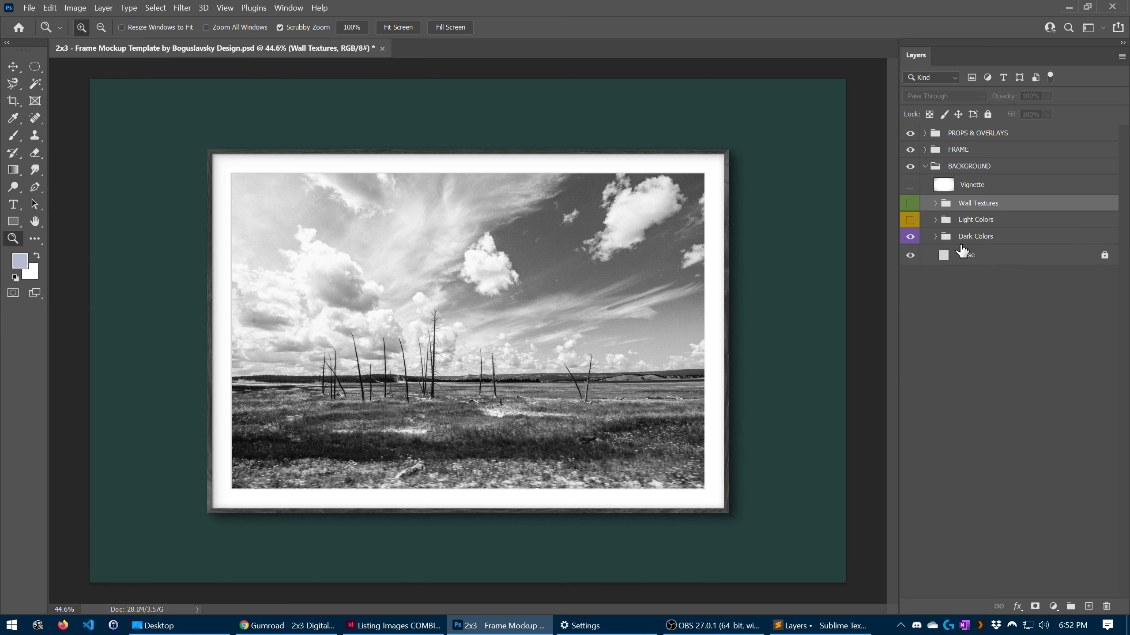
Expand Props & Overlays, turn on the Furniture group and expand it to its variants and tone adjustments.
left_click(925, 133)
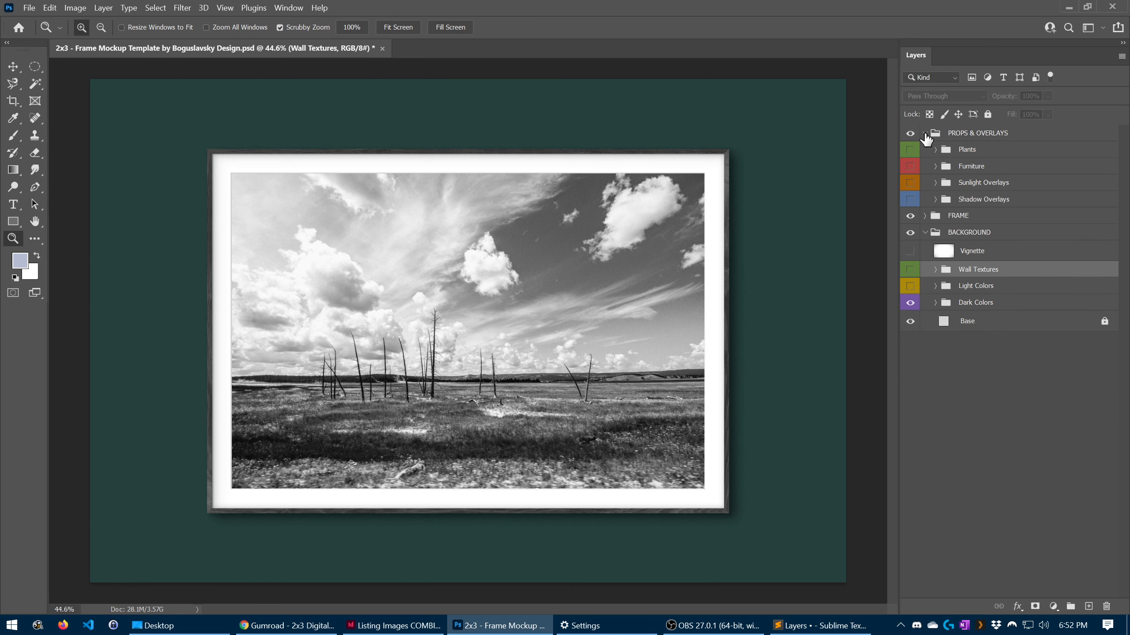
left_click(909, 166)
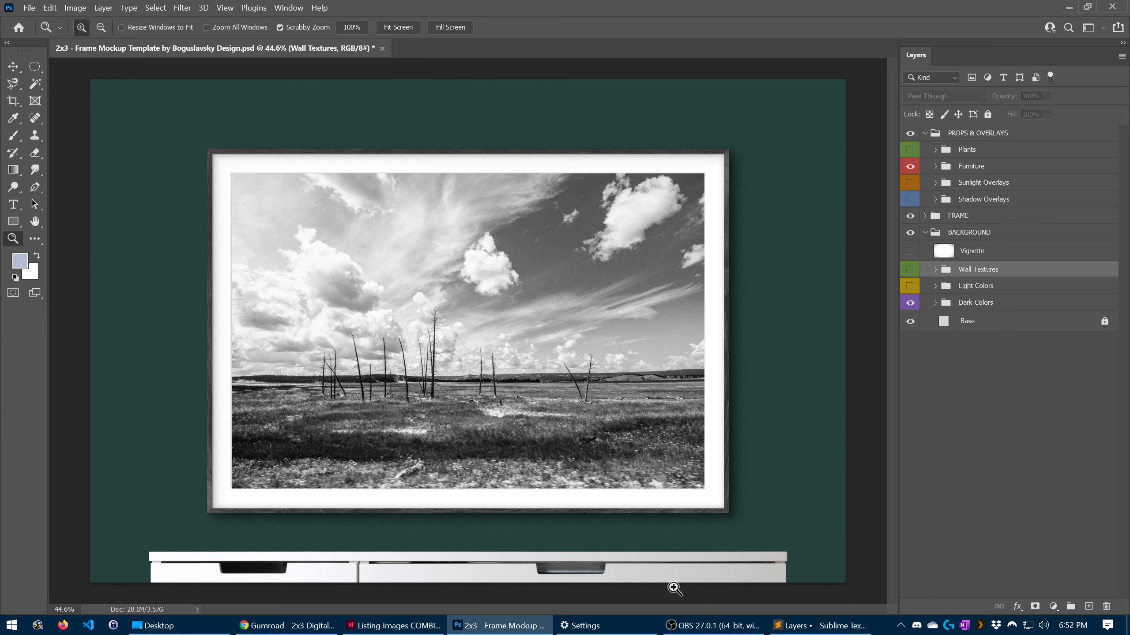
left_click(935, 167)
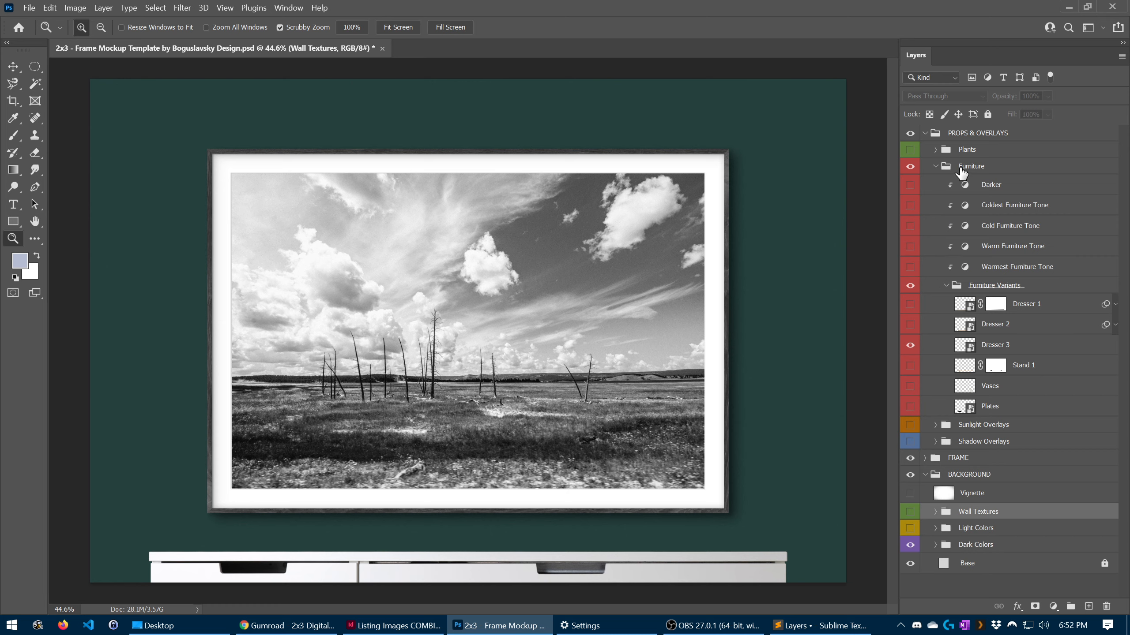
Replace Dresser 3 with Dresser 2 as a preview, switch to Dresser 1, and darken it with the Darker adjustment.
left_click(909, 324)
left_click(910, 346)
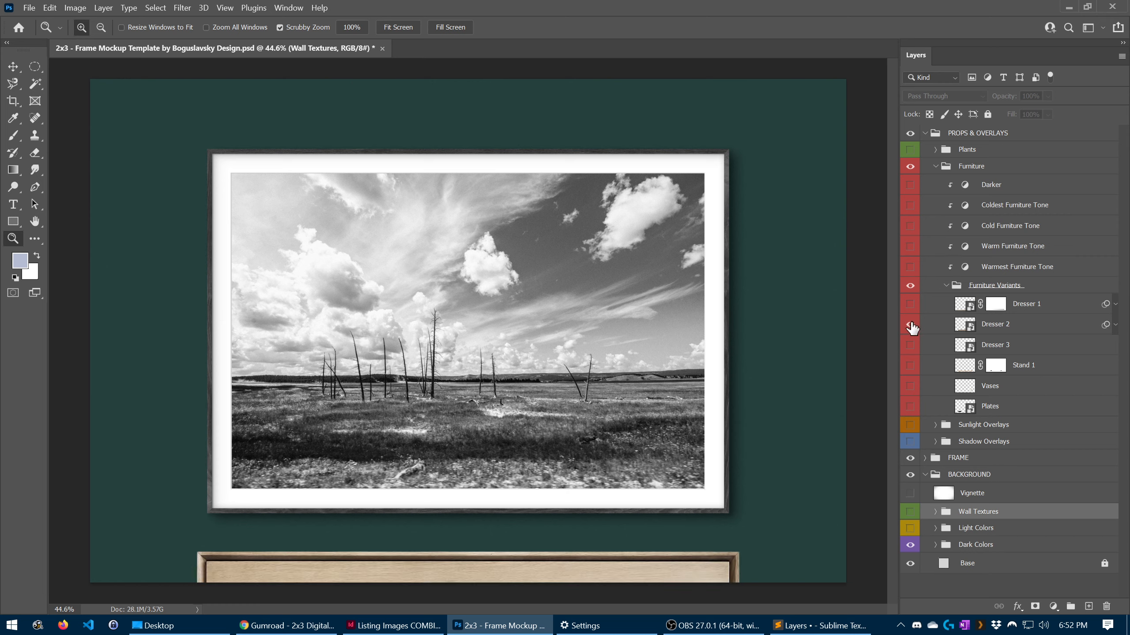
left_click(910, 324)
left_click(910, 304)
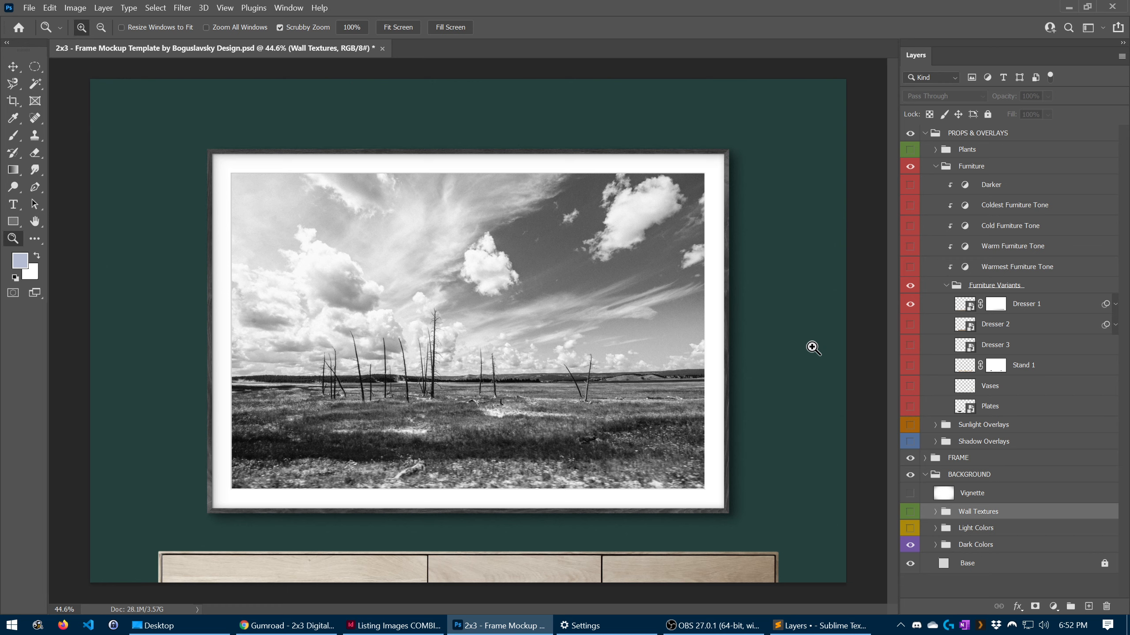
left_click(909, 187)
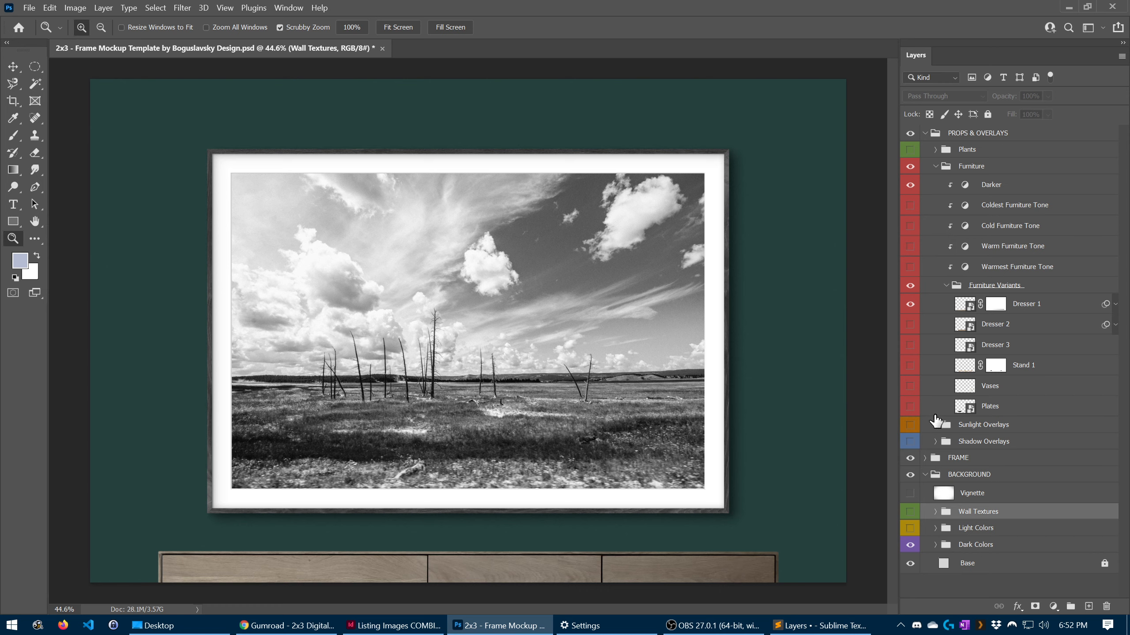
Preview the Vases and Plates on the dresser, hide both again, and collapse the Furniture group.
left_click(910, 386)
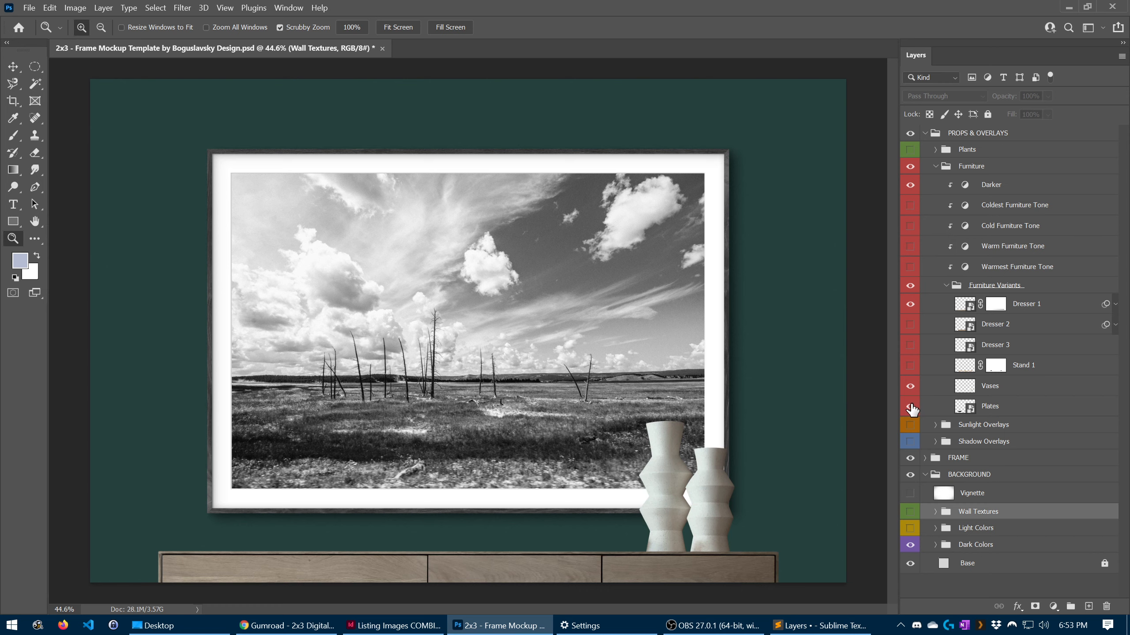
left_click(910, 406)
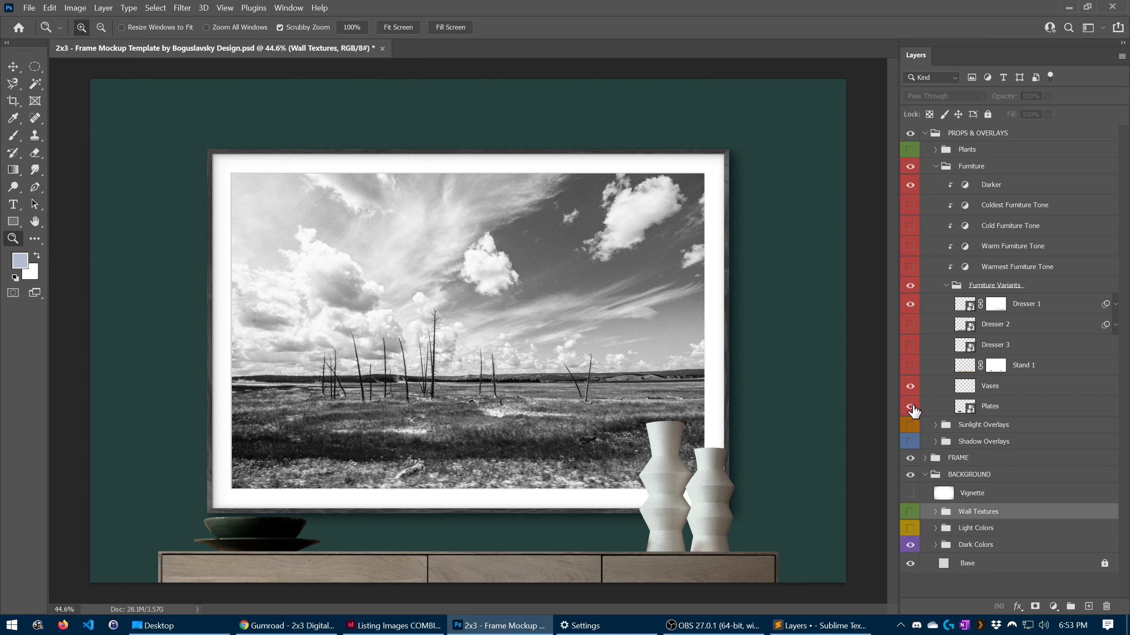
left_click_drag(910, 406, 911, 385)
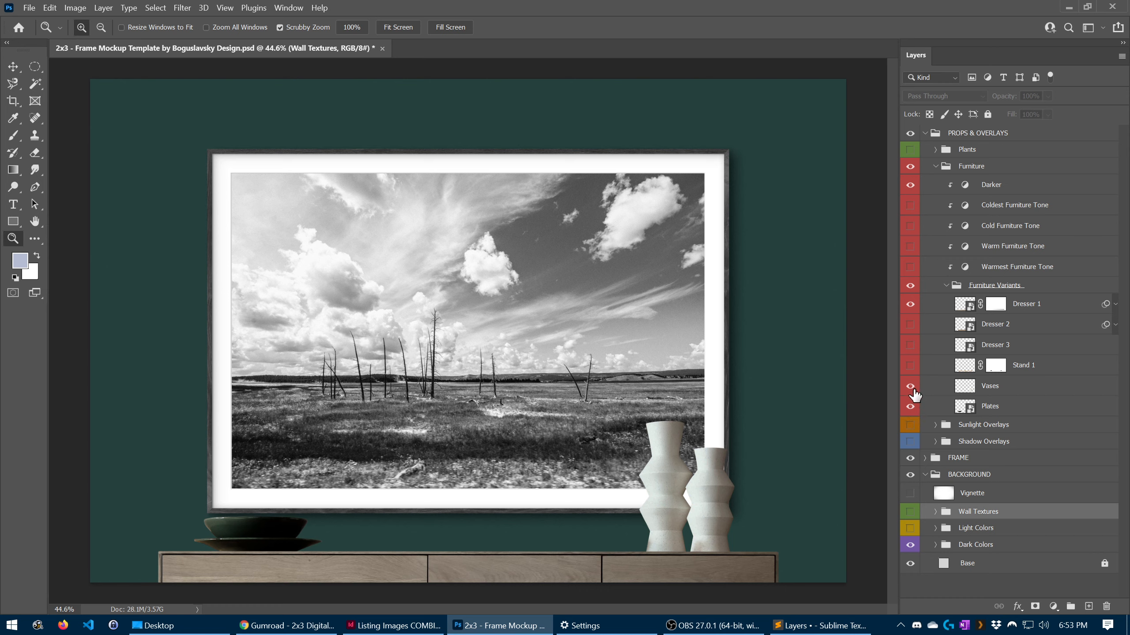
left_click(936, 166)
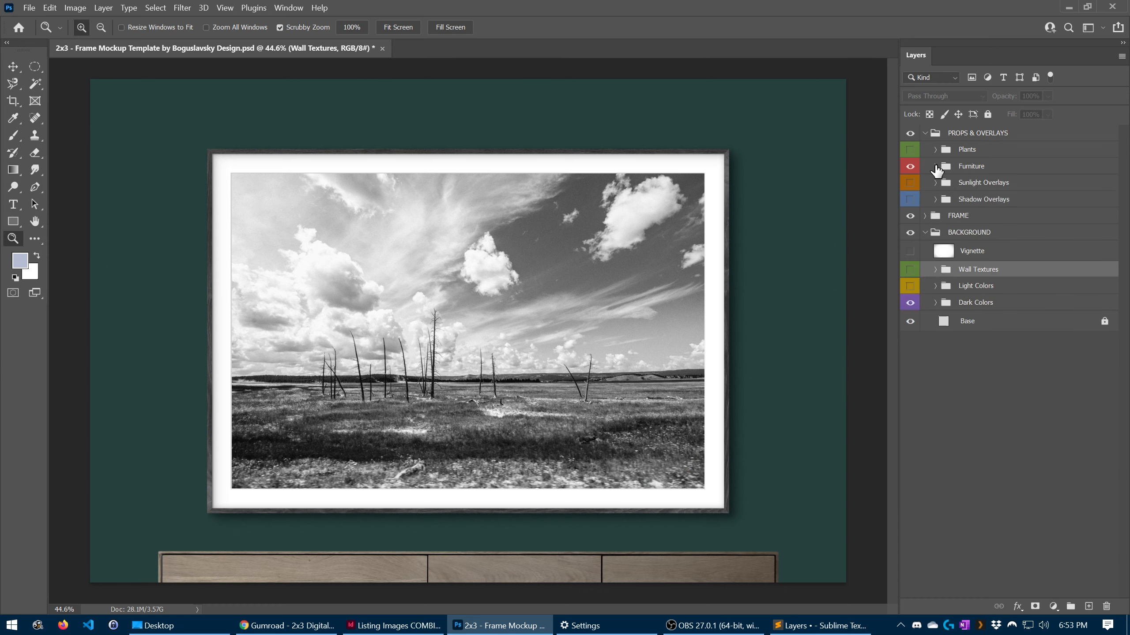
Turn on the Shadow Overlays group with shadow 1 over the wall, view the whole mockup, and collapse the group.
left_click(935, 200)
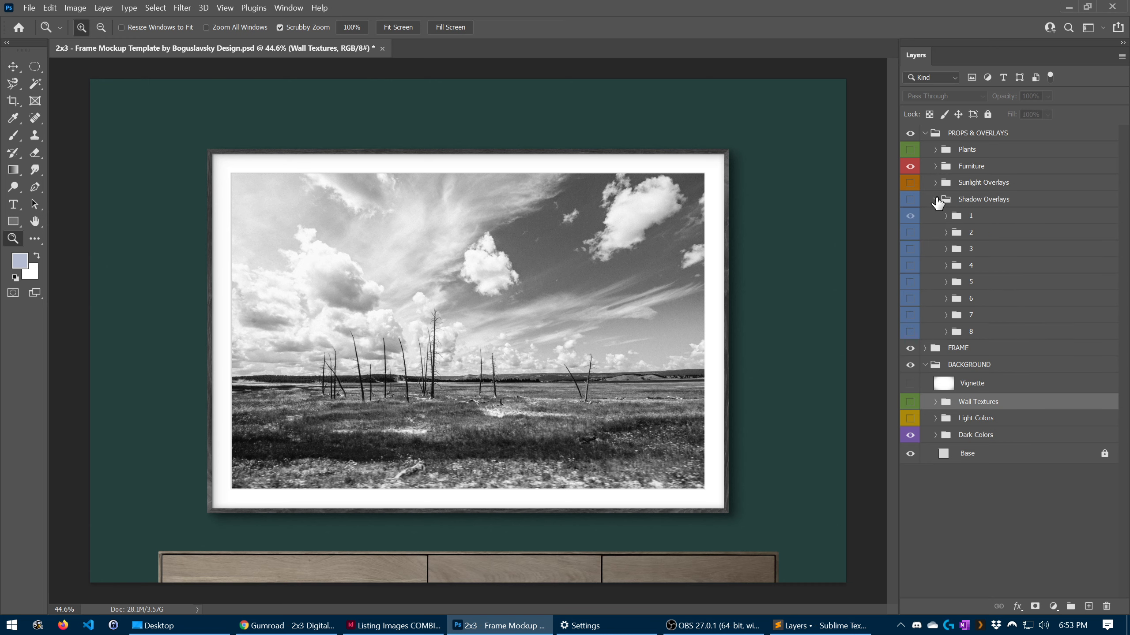
left_click(909, 200)
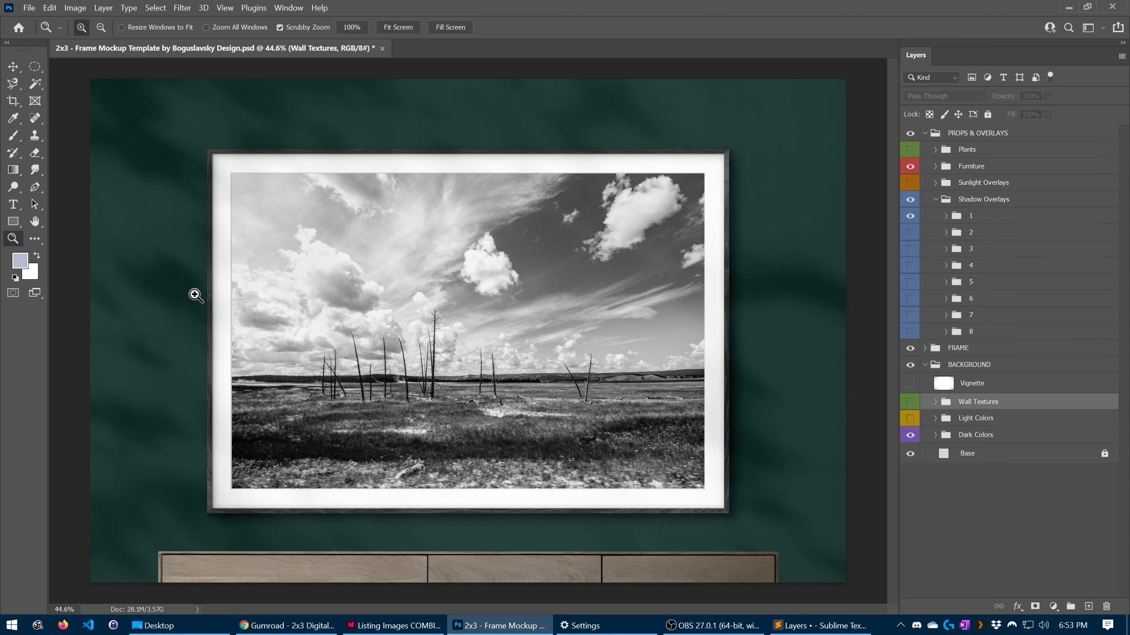
left_click_drag(499, 334, 490, 335)
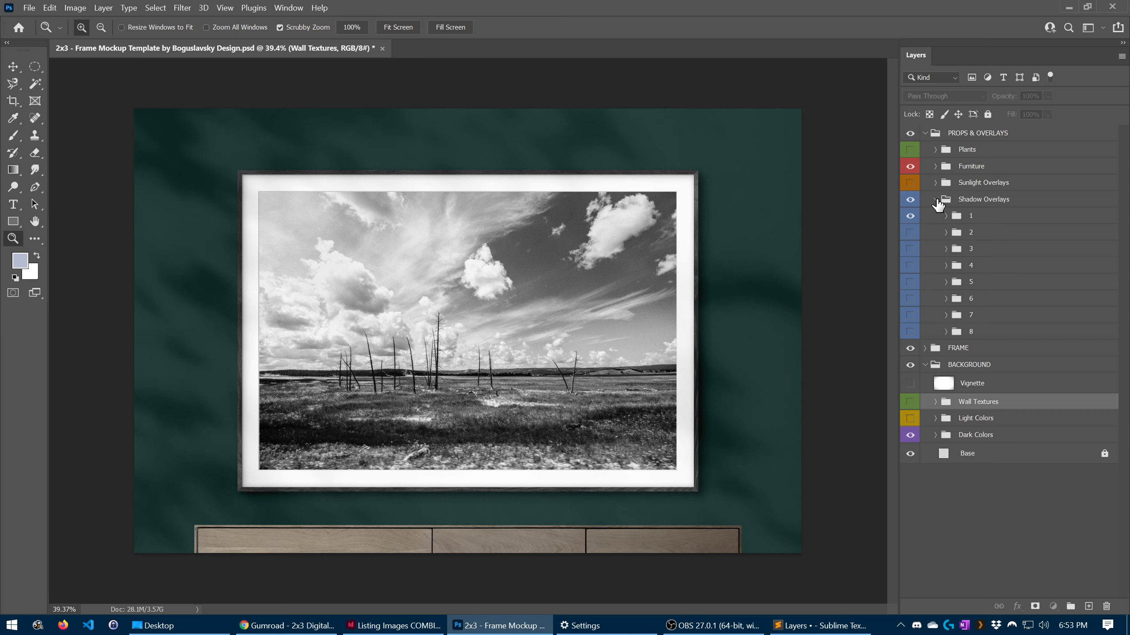
left_click(935, 200)
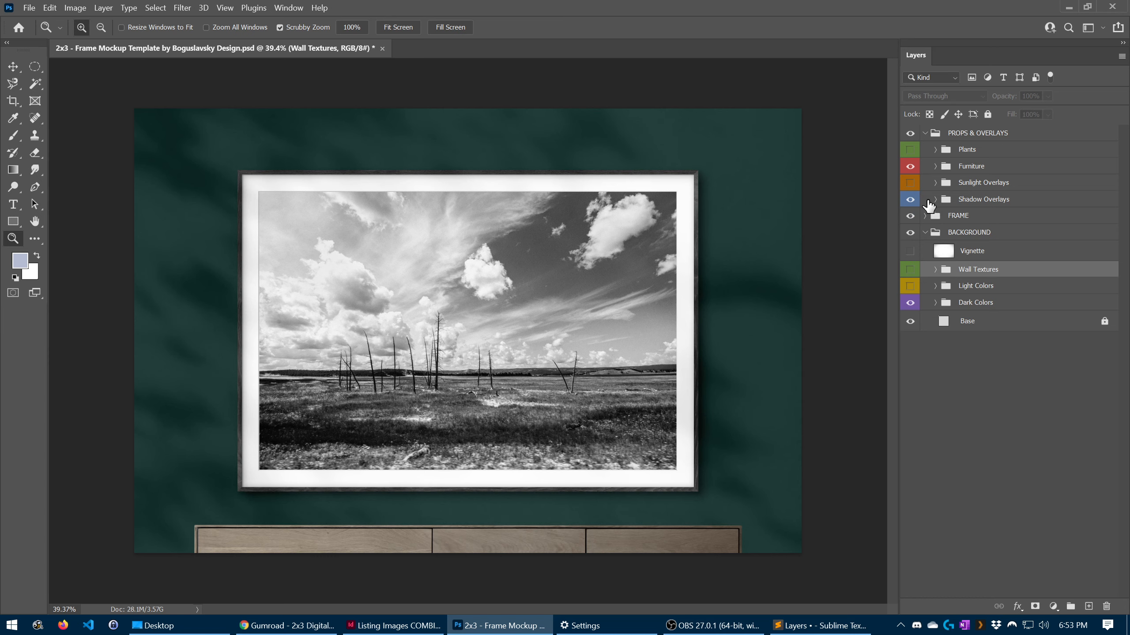